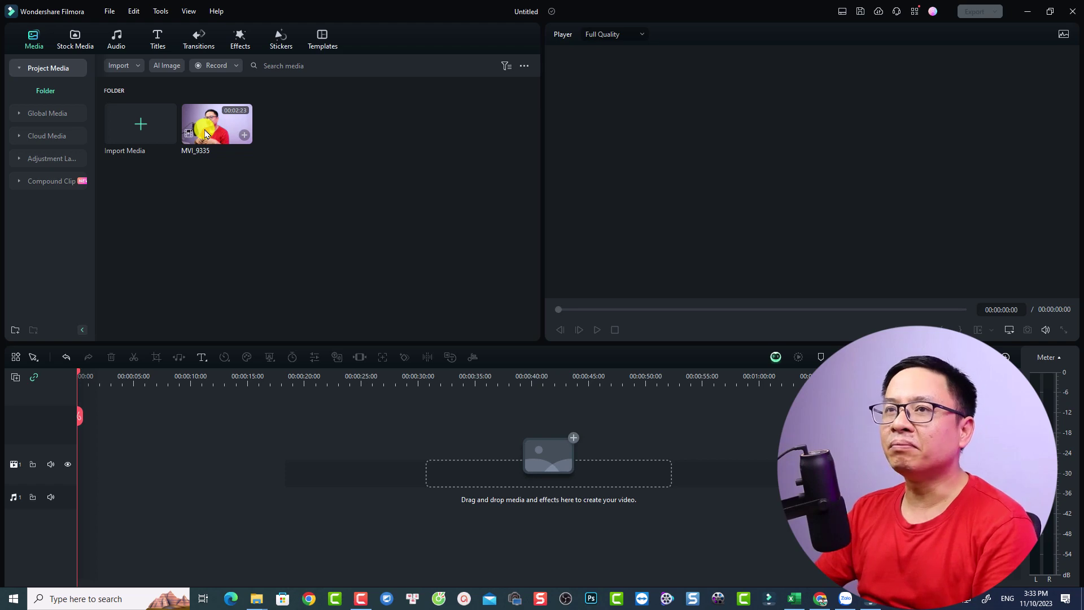
Open AI Text Based Editing for the MVI_9335 media file, review the available transcription languages, and leave the settings without starting
{"action": "left_click", "coordinate": [234, 212]}
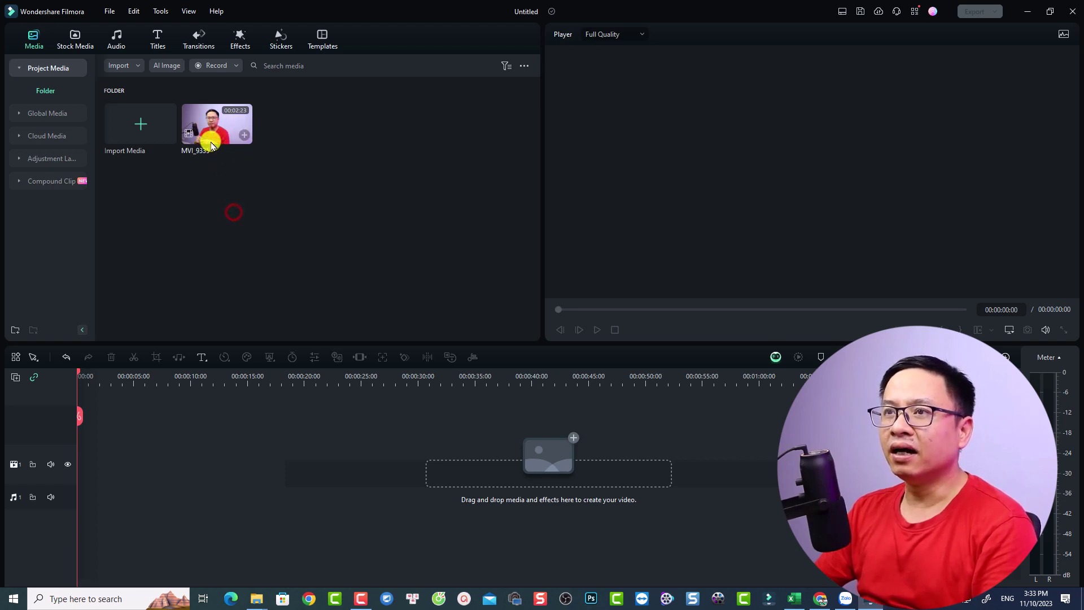
{"action": "right_click", "coordinate": [211, 129]}
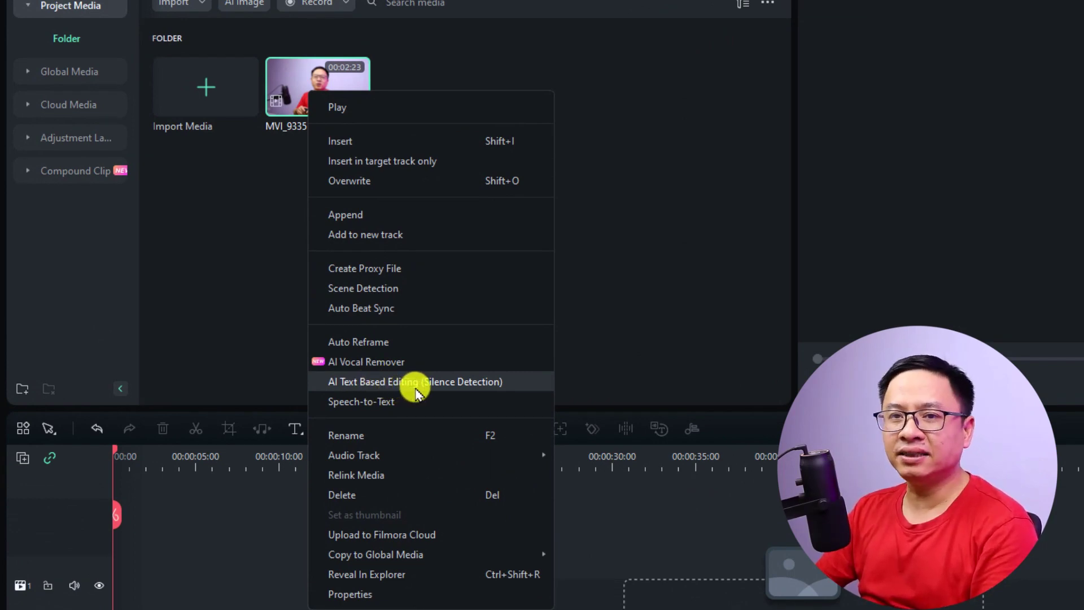
{"action": "left_click", "coordinate": [378, 382]}
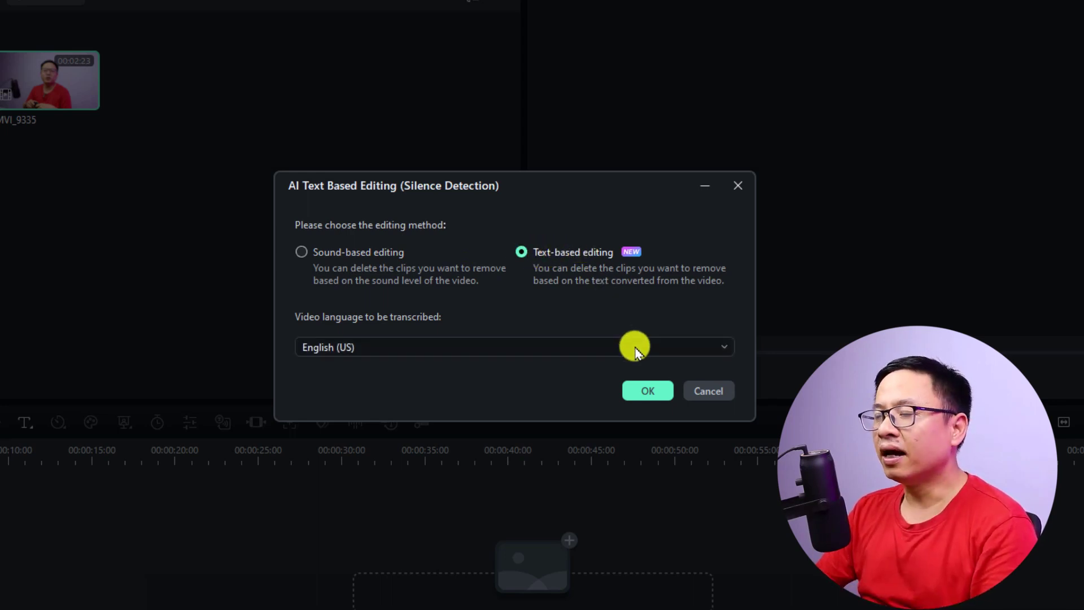
{"action": "left_click", "coordinate": [335, 356]}
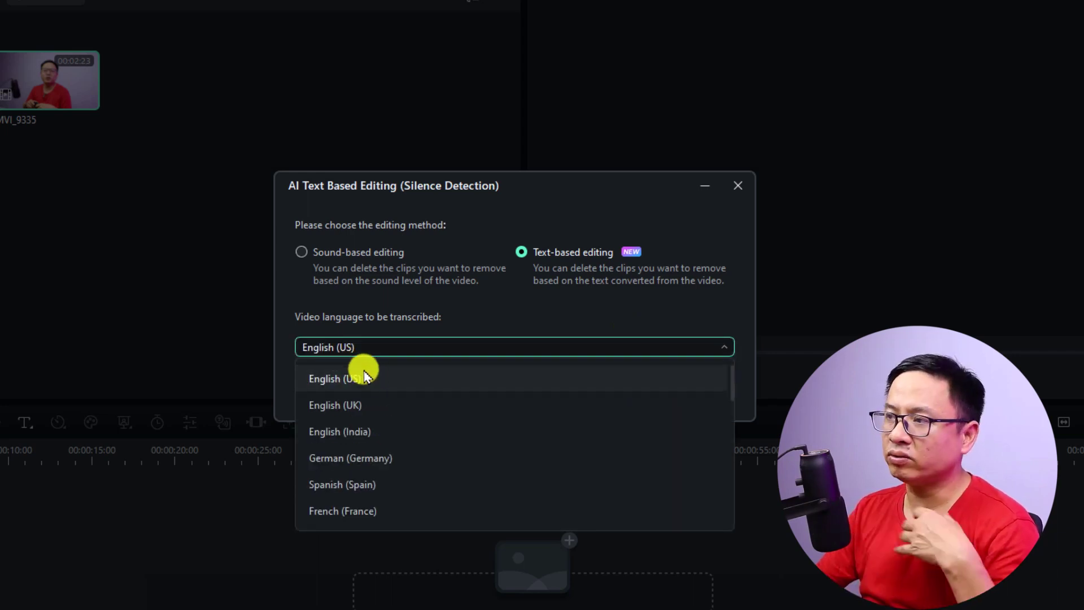
{"action": "scroll", "coordinate": [364, 376], "scroll_direction": "down", "scroll_amount": 15}
{"action": "scroll", "coordinate": [375, 378], "scroll_direction": "up", "scroll_amount": 15}
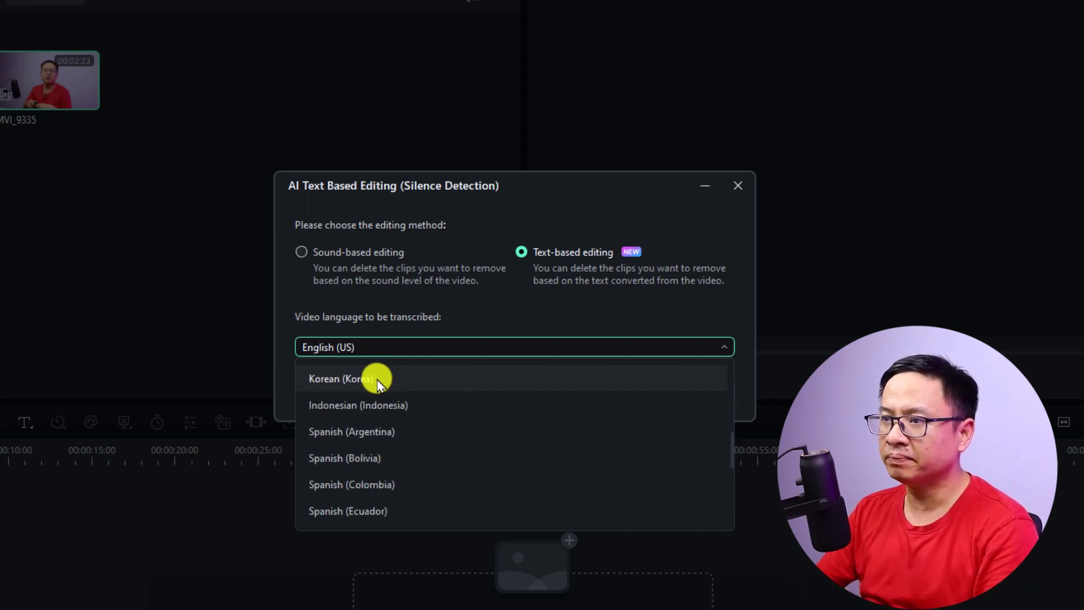
{"action": "left_click", "coordinate": [361, 296]}
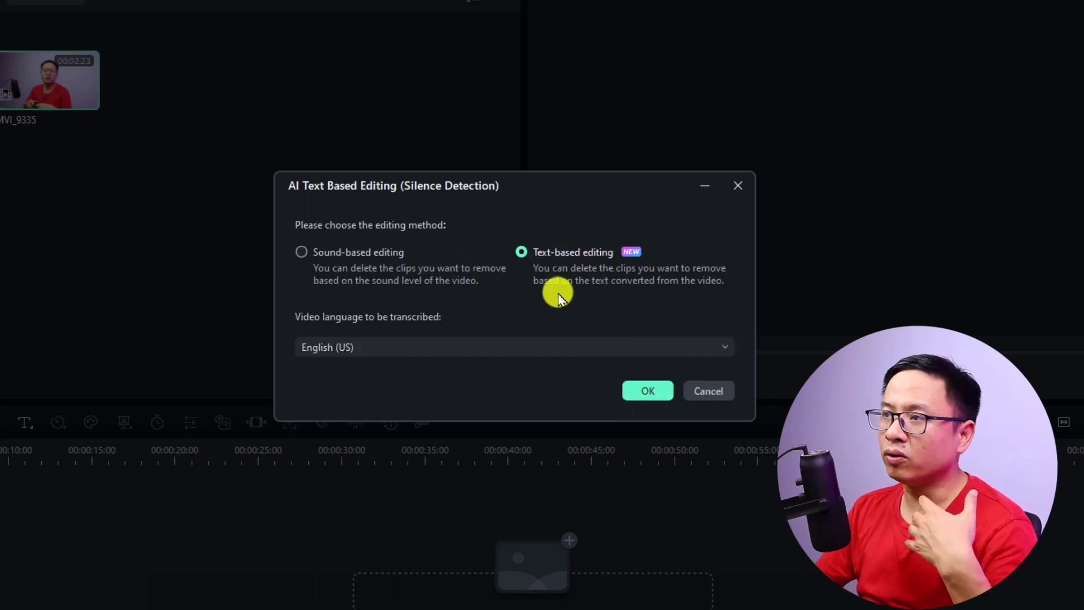
{"action": "left_click", "coordinate": [735, 185]}
Place the MVI_9335 clip on the video track and split it at 00:00:45:09 and 00:01:13:23
{"action": "left_click_drag", "start_coordinate": [121, 99], "coordinate": [0, 525]}
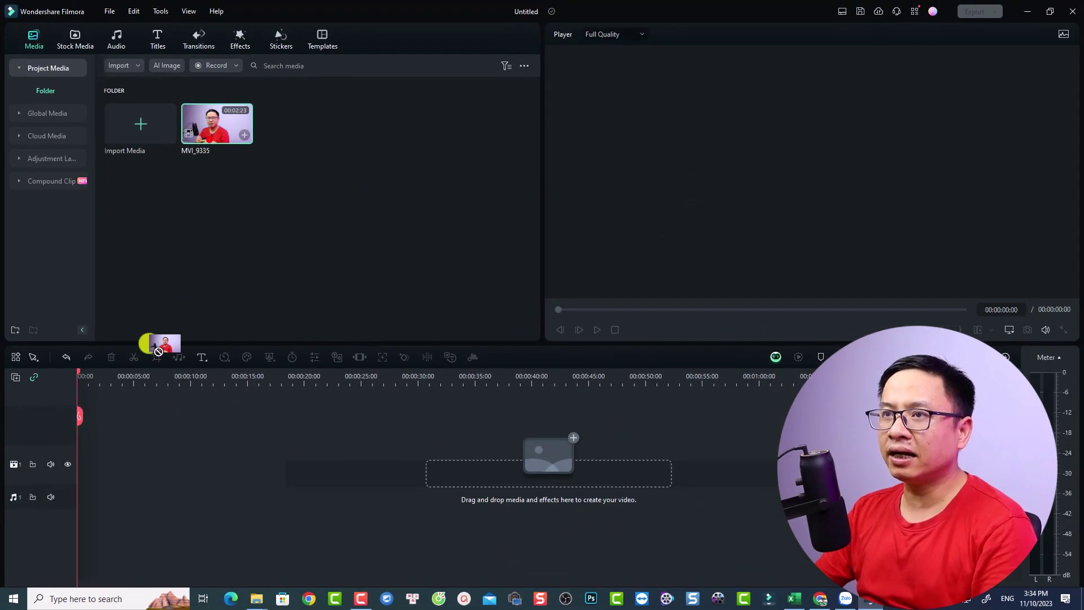
{"action": "left_click_drag", "start_coordinate": [477, 464], "coordinate": [477, 460]}
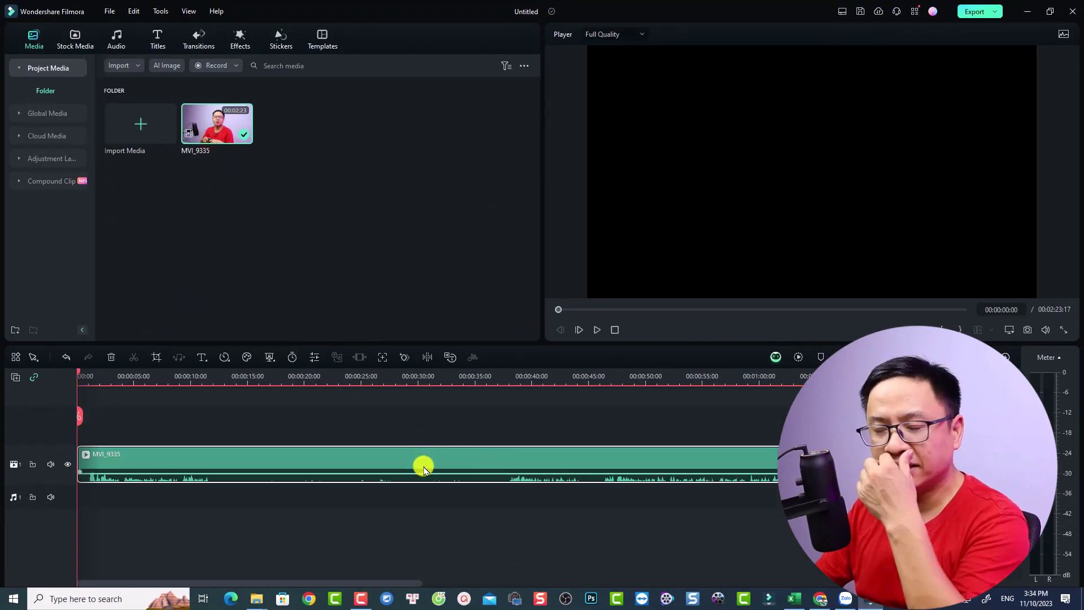
{"action": "left_click", "coordinate": [409, 374]}
{"action": "left_click", "coordinate": [436, 375]}
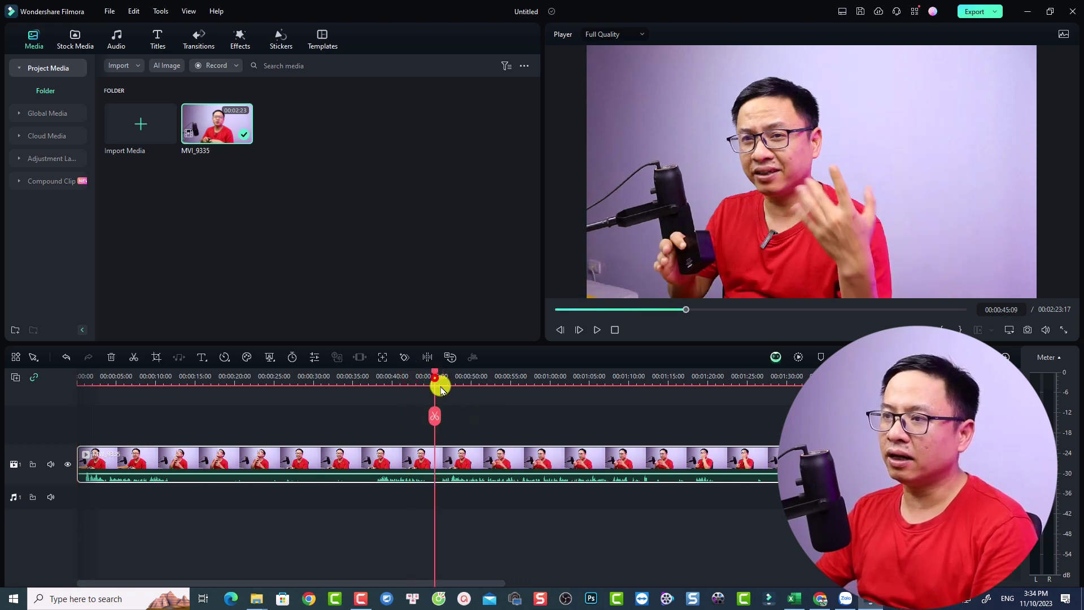
{"action": "key", "text": "ctrl+b"}
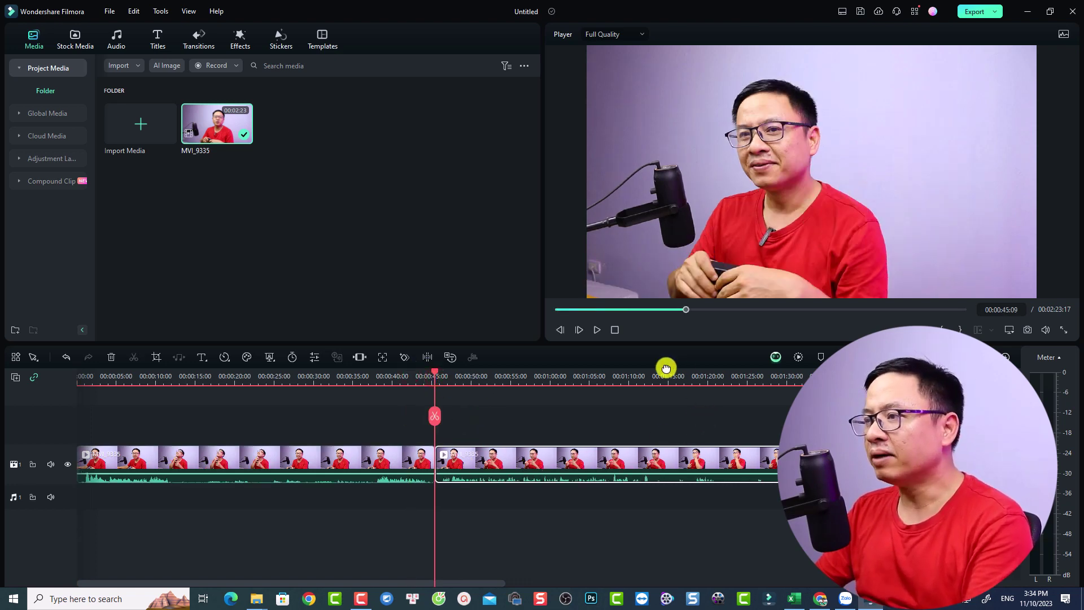
{"action": "left_click", "coordinate": [659, 382]}
{"action": "key", "text": "ctrl+b"}
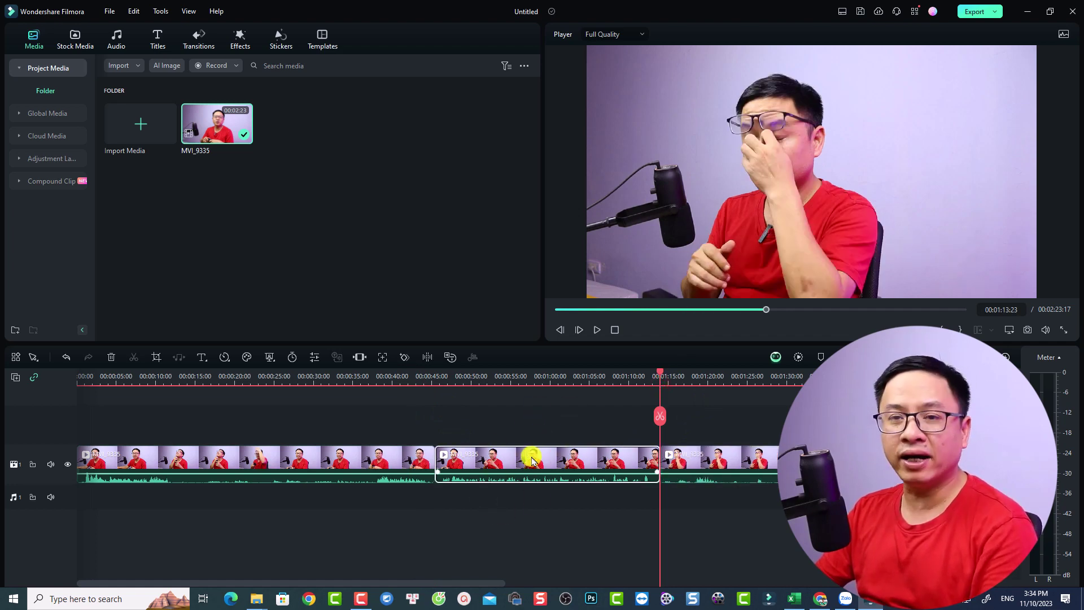
Run AI Text Based Editing on the middle timeline segment using text-based editing with English (US) transcription
{"action": "right_click", "coordinate": [507, 461]}
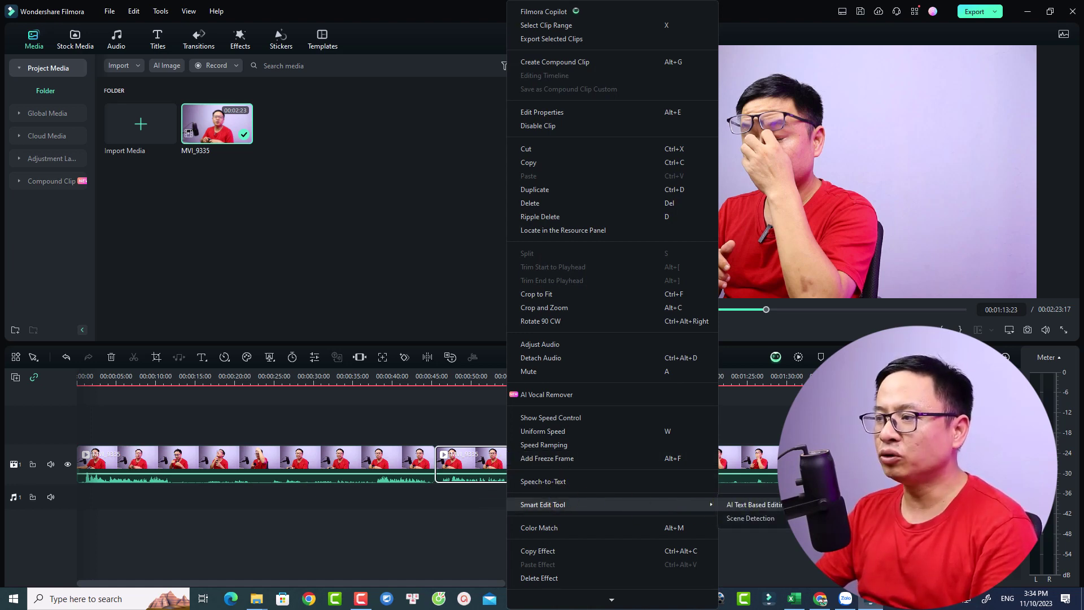
{"action": "left_click", "coordinate": [780, 506]}
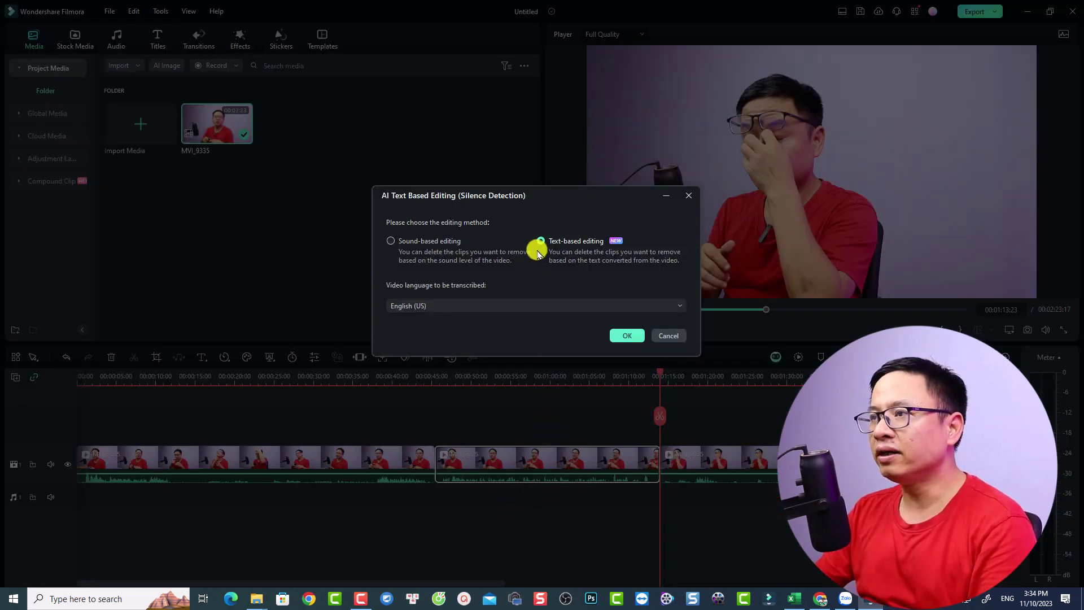
{"action": "left_click", "coordinate": [624, 337]}
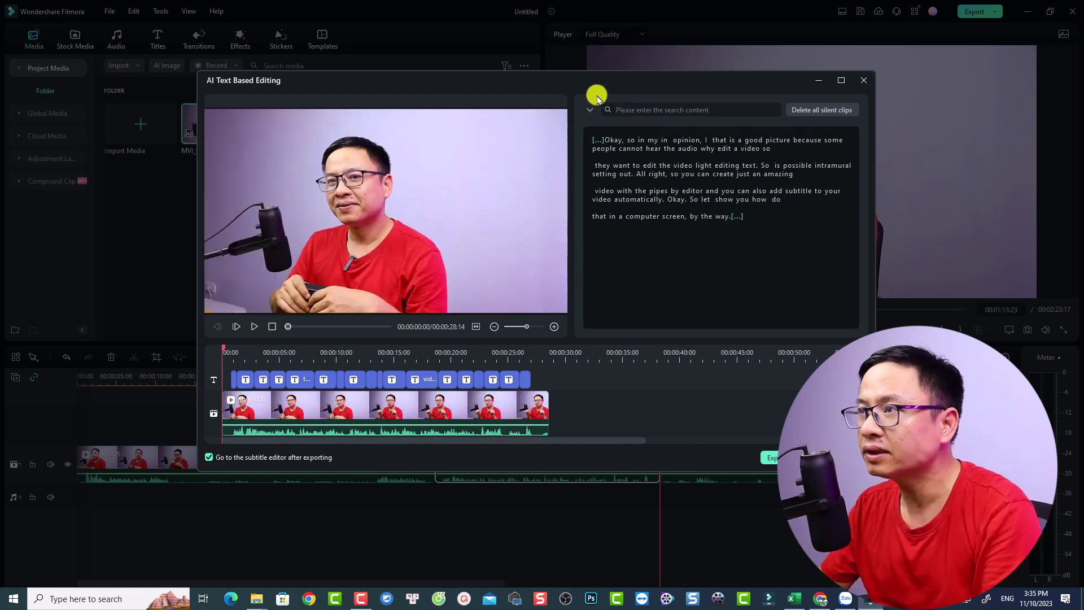
Preview the transcribed segment's playback and enlarge the editing timeline so the individual caption blocks can be read
{"action": "left_click_drag", "start_coordinate": [580, 88], "coordinate": [552, 91]}
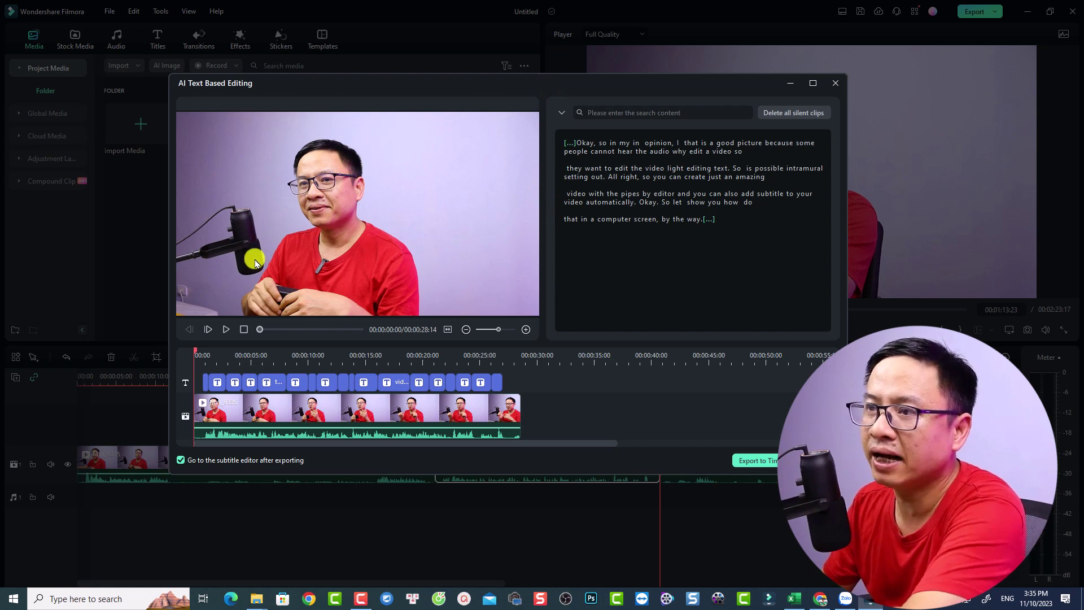
{"action": "left_click", "coordinate": [225, 331]}
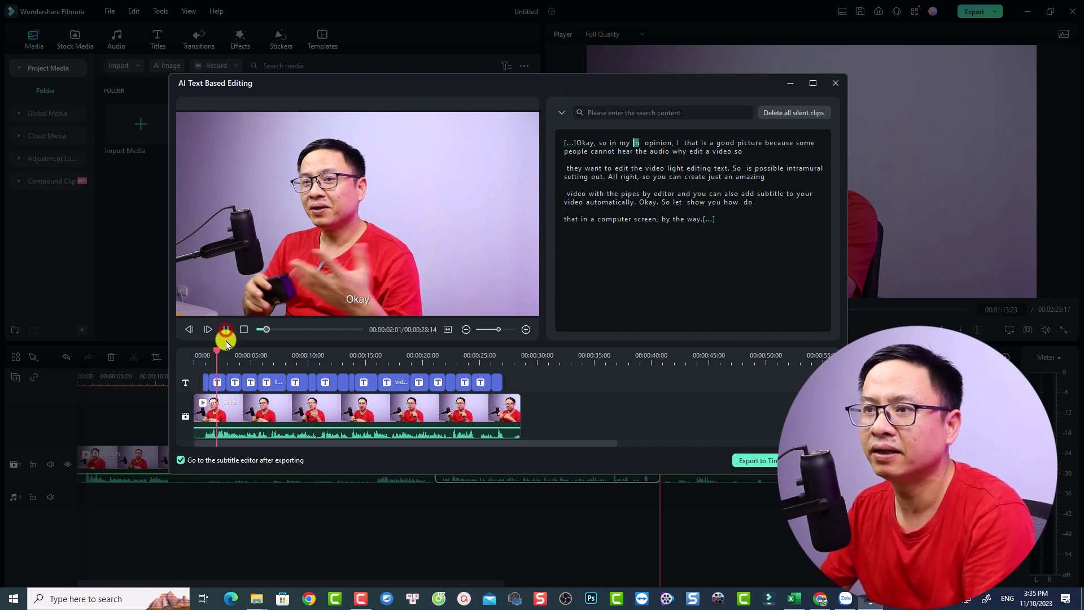
{"action": "left_click", "coordinate": [226, 330]}
{"action": "left_click", "coordinate": [206, 329]}
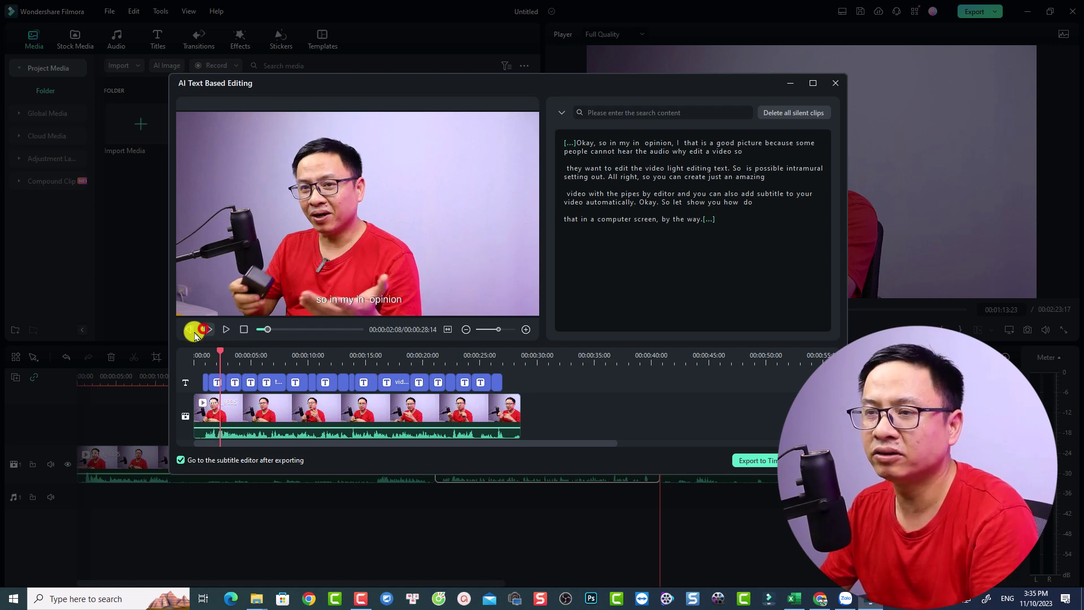
{"action": "left_click", "coordinate": [249, 331]}
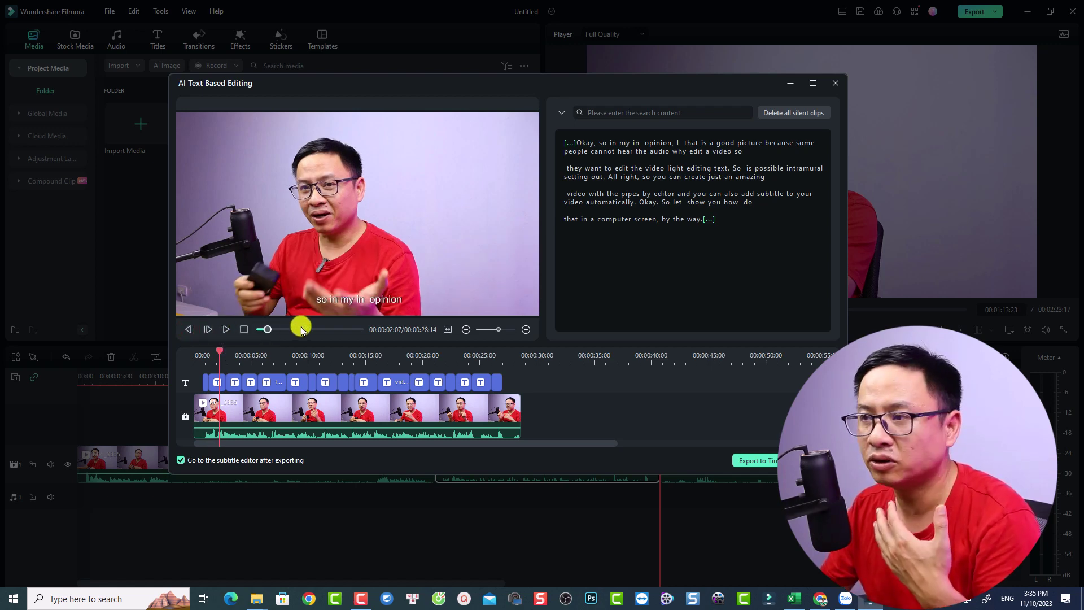
{"action": "left_click", "coordinate": [447, 329]}
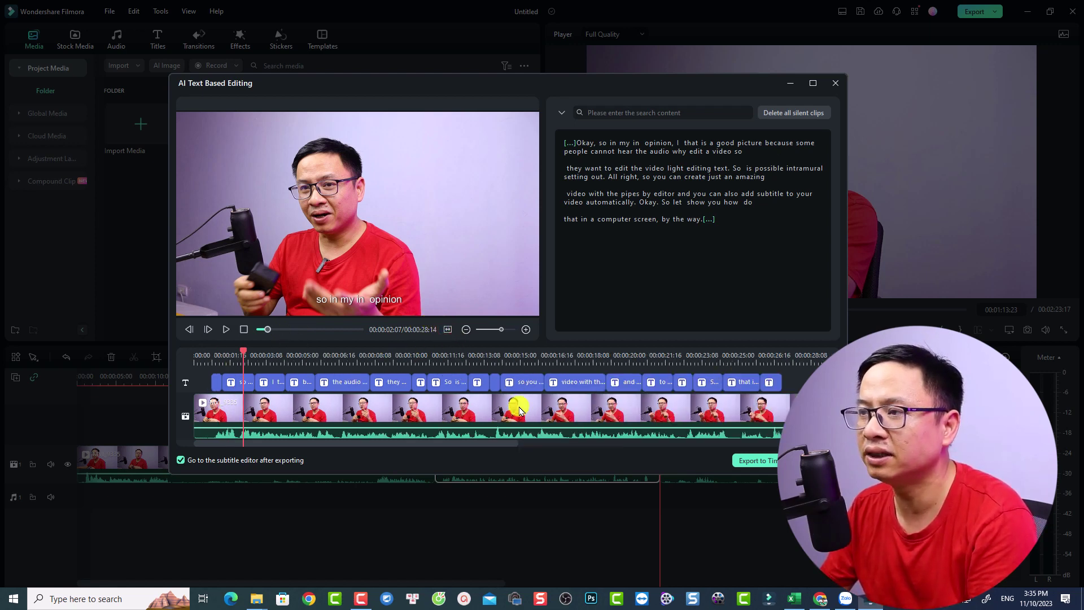
{"action": "left_click", "coordinate": [466, 329]}
{"action": "left_click", "coordinate": [523, 330]}
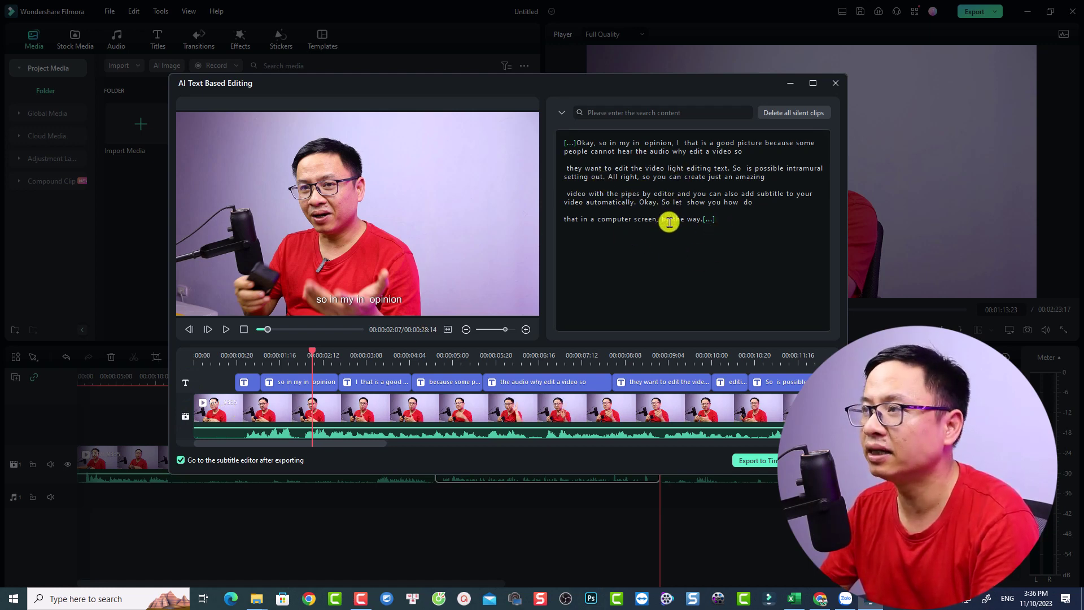
Try deleting all silent clips from the transcribed segment, and undo the deletion
{"action": "left_click", "coordinate": [571, 146]}
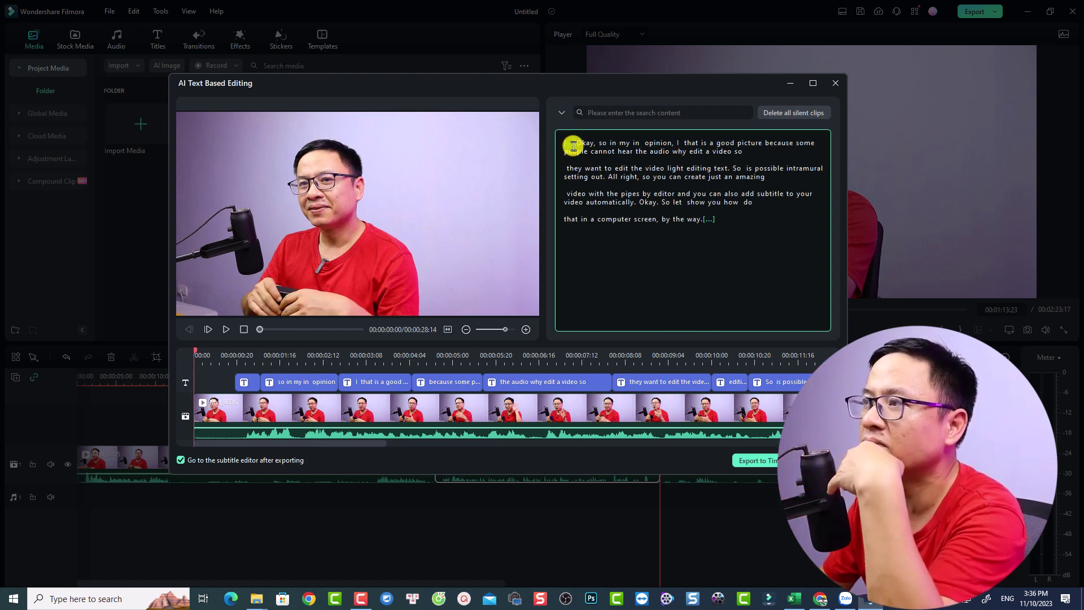
{"action": "left_click", "coordinate": [775, 115]}
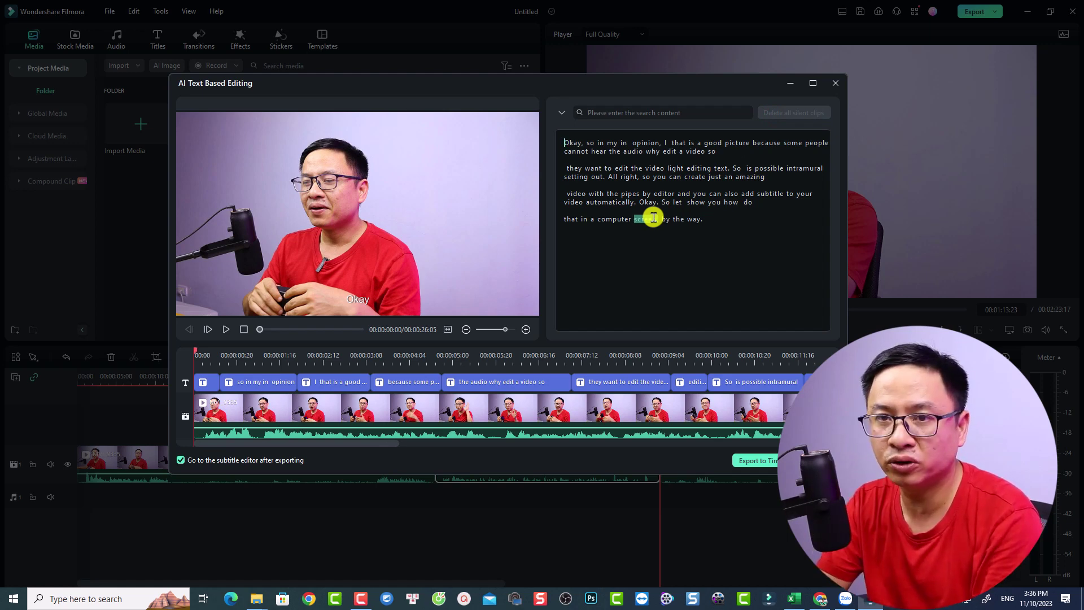
{"action": "key", "text": "ctrl+z"}
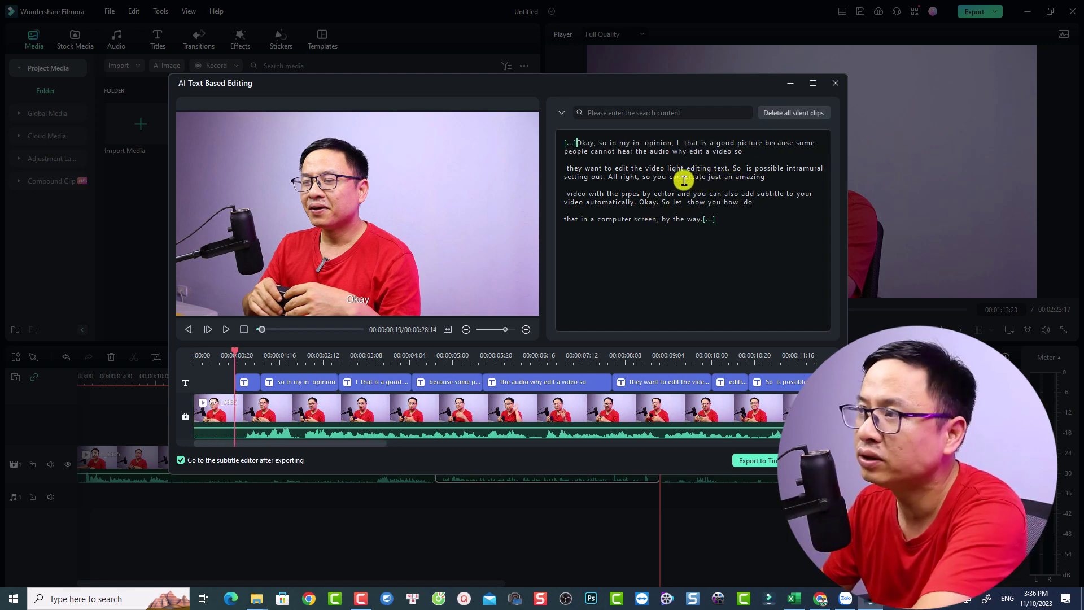
Expand the transcript search options and search the transcript for the word "opinion"
{"action": "left_click", "coordinate": [562, 113]}
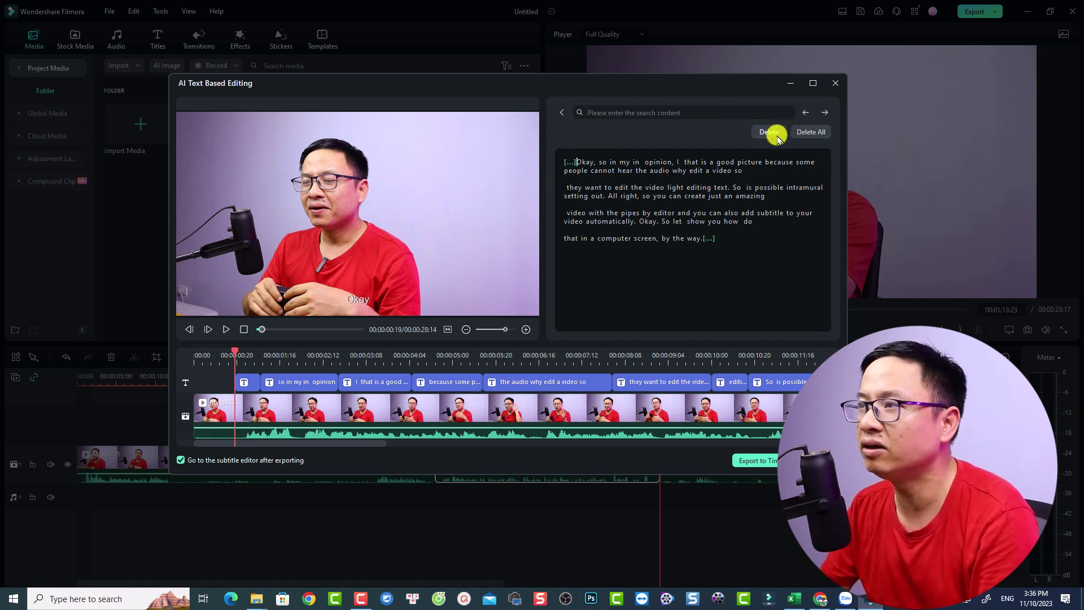
{"action": "left_click", "coordinate": [650, 111]}
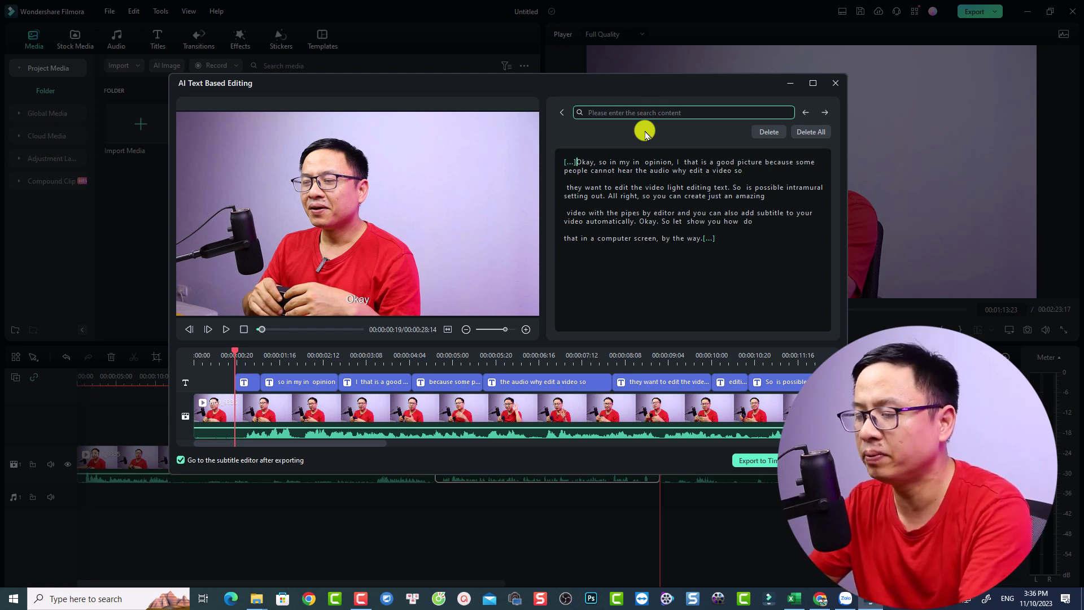
{"action": "type", "text": "opino"}
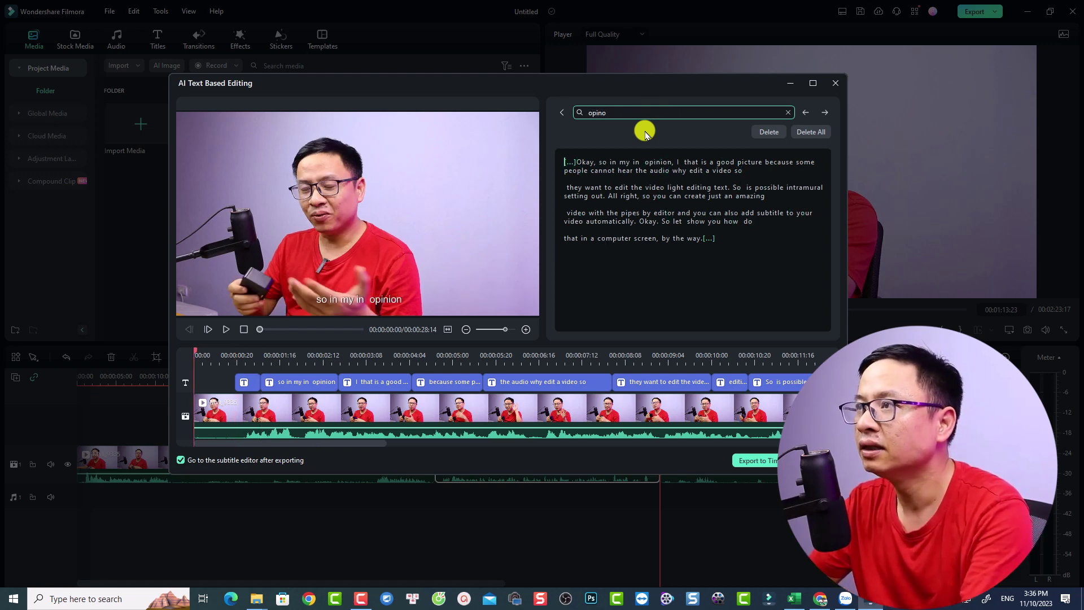
{"action": "key", "text": "BackSpace"}
{"action": "type", "text": "i"}
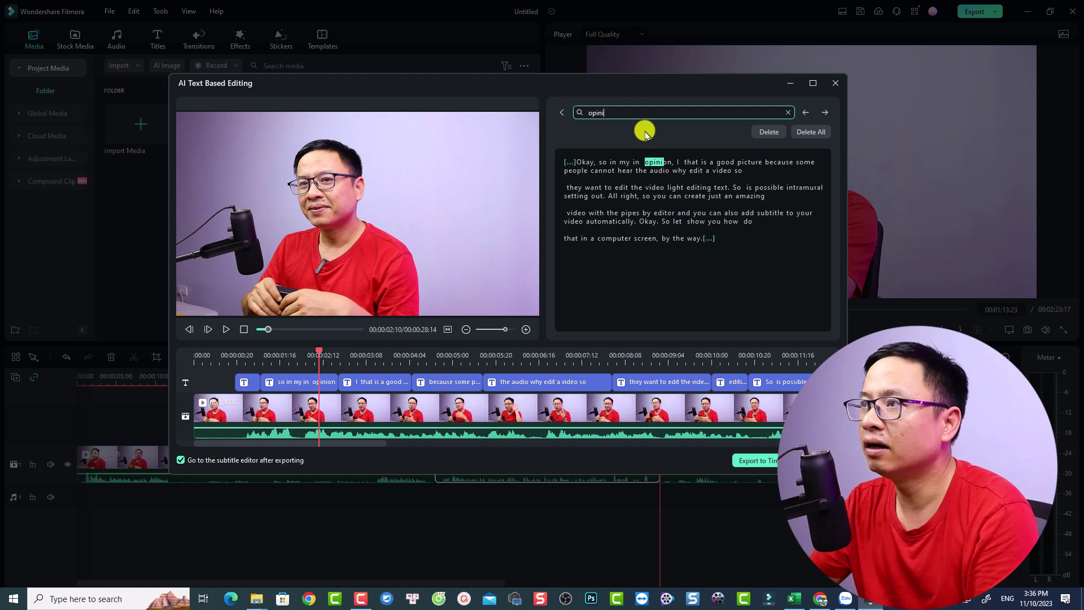
{"action": "type", "text": "on"}
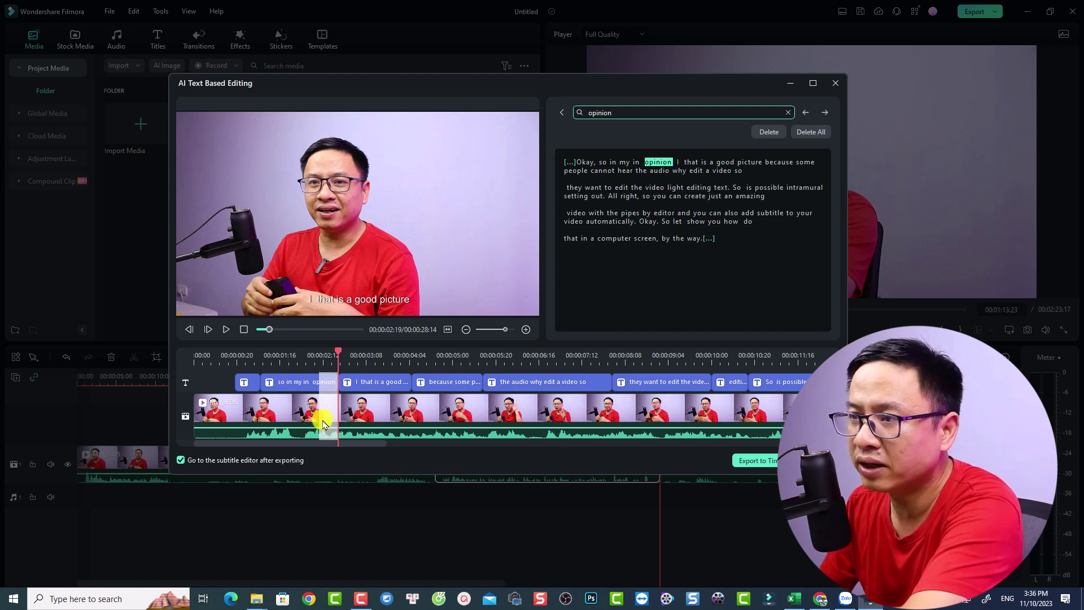
Try deleting the found word "opinion" from the transcript, undo the deletion, and leave the search
{"action": "left_click", "coordinate": [768, 132]}
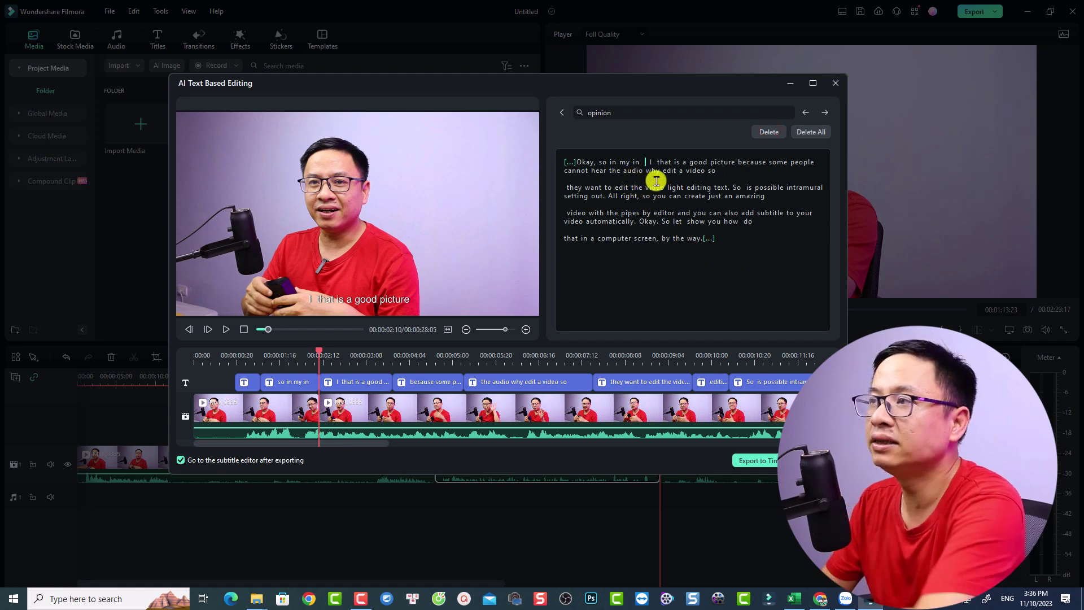
{"action": "key", "text": "ctrl+z"}
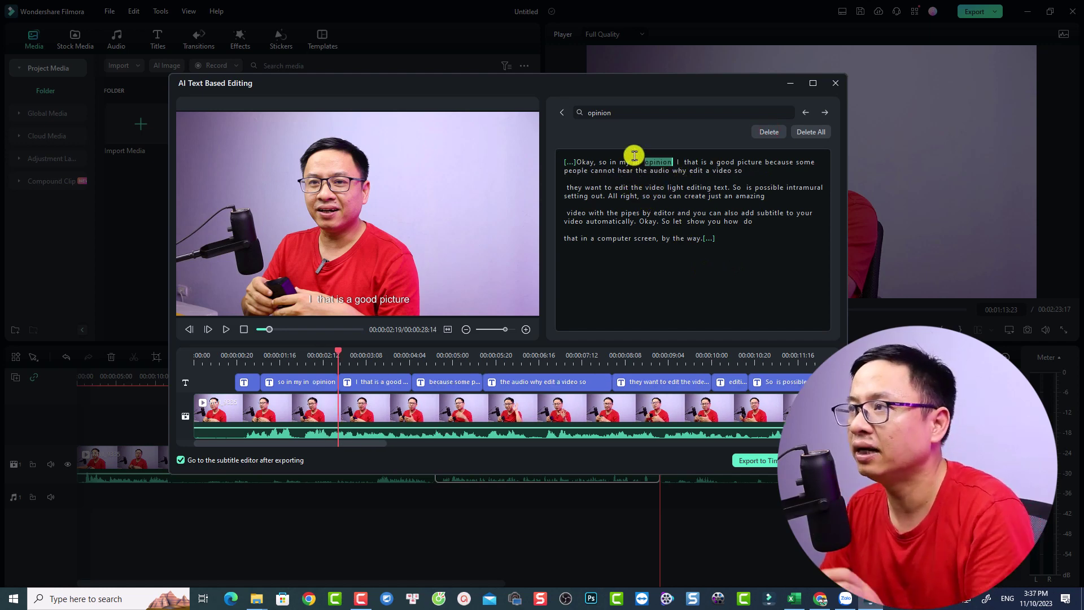
{"action": "left_click_drag", "start_coordinate": [637, 113], "coordinate": [580, 116]}
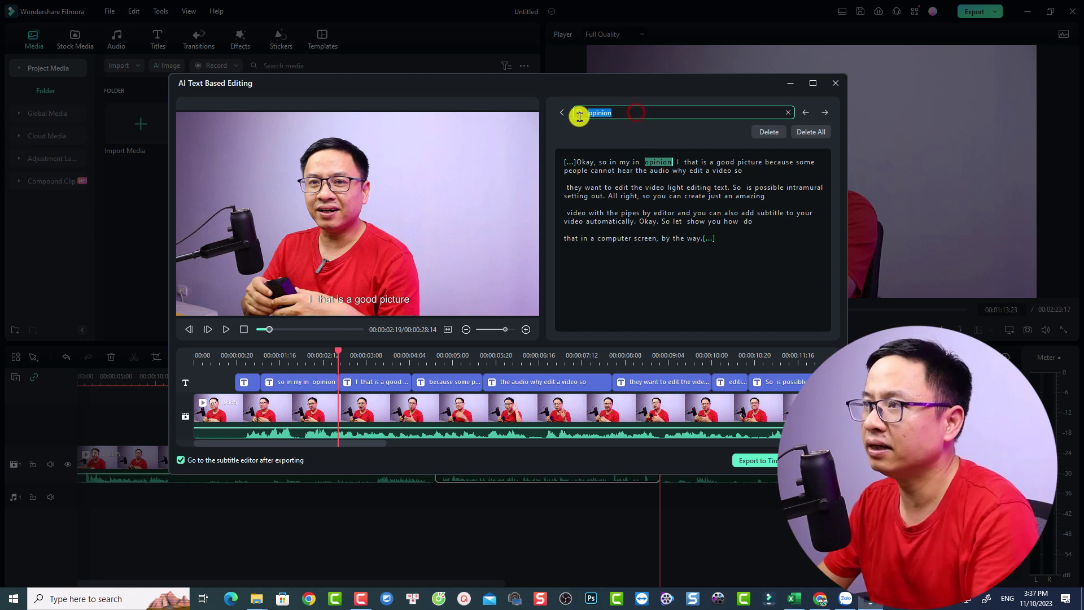
{"action": "left_click", "coordinate": [561, 112]}
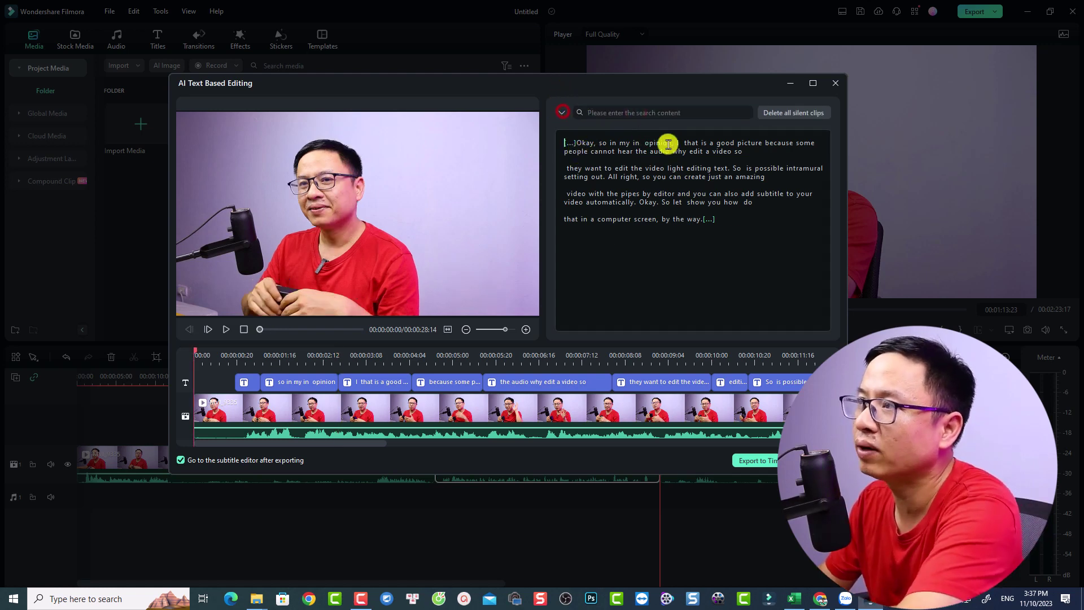
Delete the transcript from "video with the pipes by editor" through the end, and fit the remaining segment in the editing timeline
{"action": "left_click", "coordinate": [587, 145]}
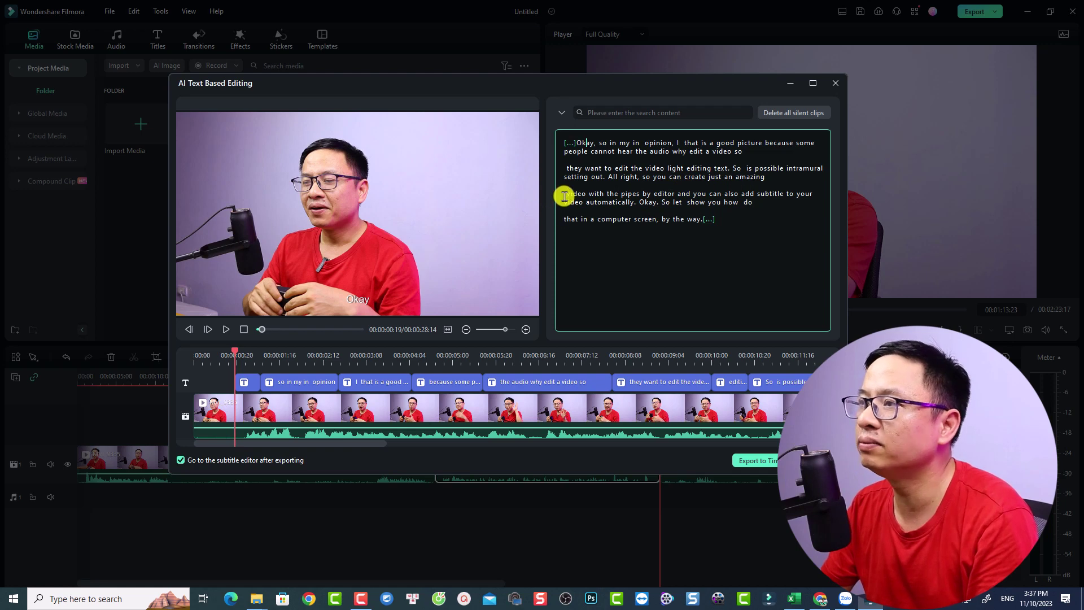
{"action": "left_click_drag", "start_coordinate": [564, 196], "coordinate": [596, 207]}
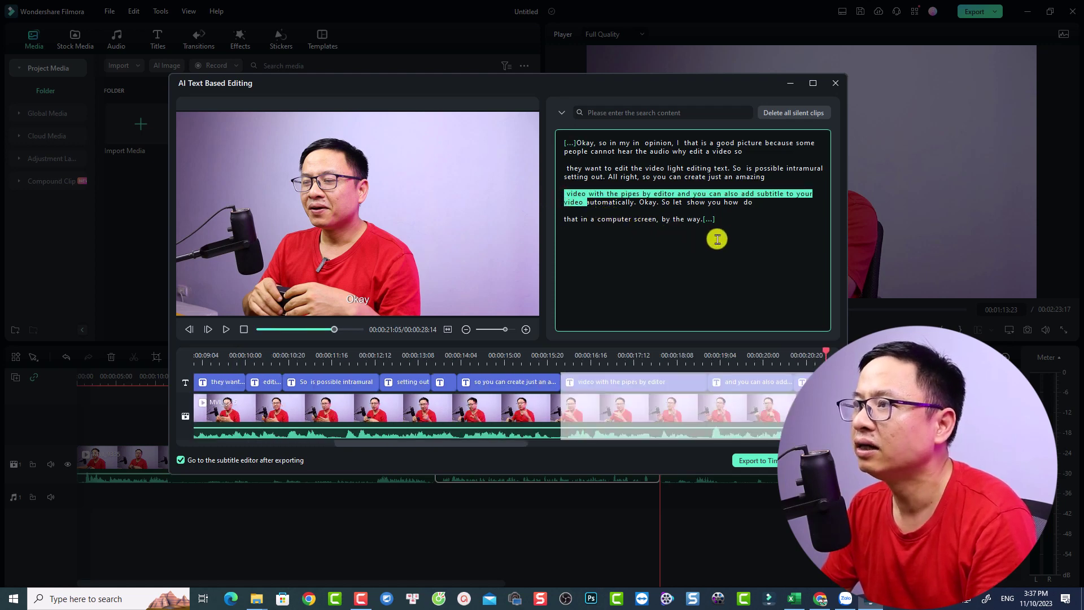
{"action": "left_click_drag", "start_coordinate": [717, 239], "coordinate": [728, 239]}
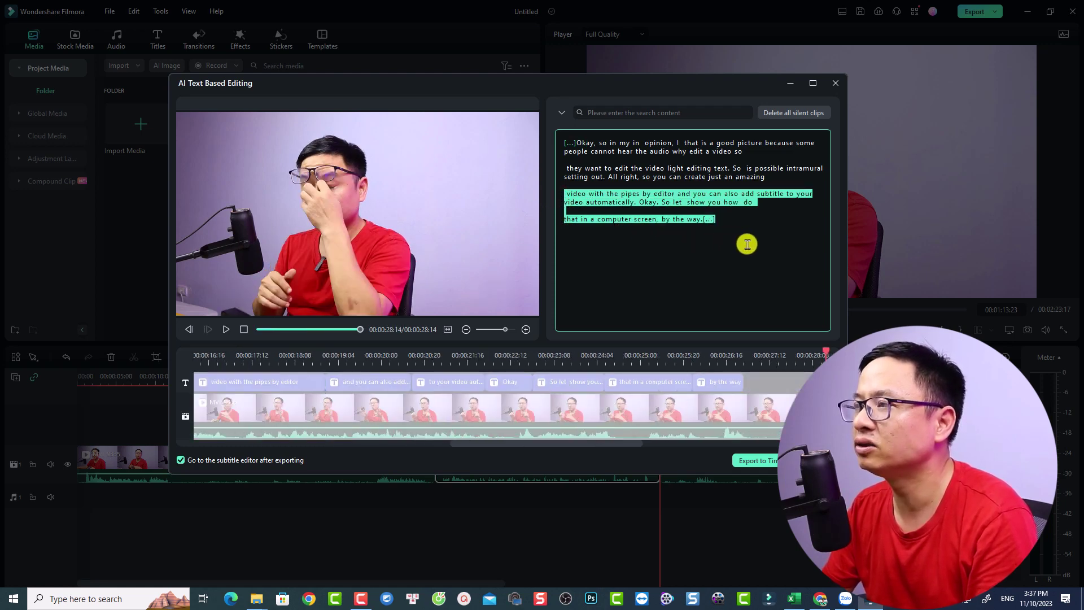
{"action": "key", "text": "Delete"}
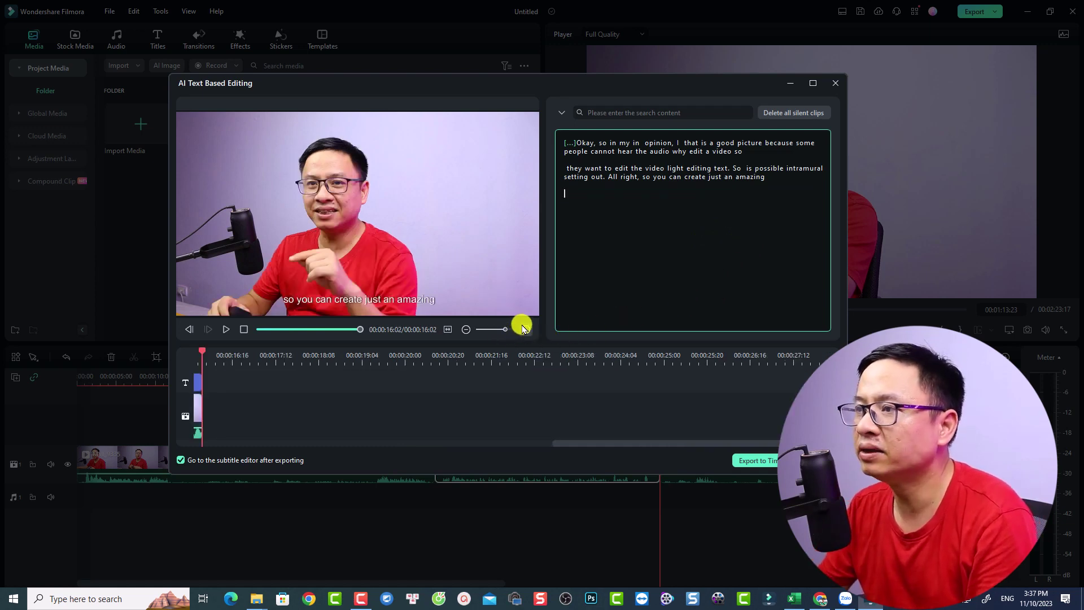
{"action": "left_click", "coordinate": [448, 329]}
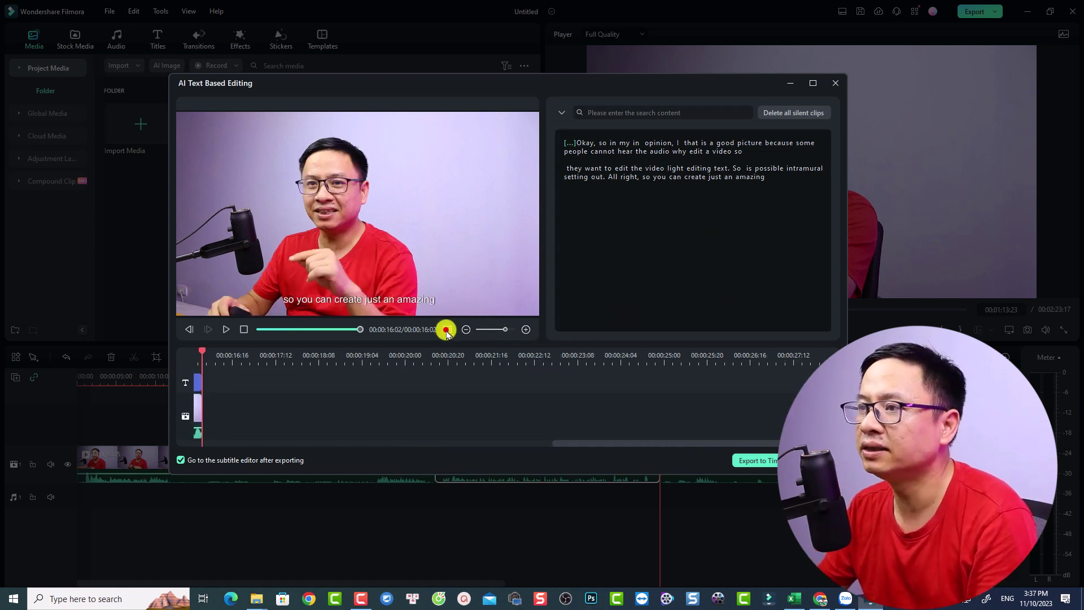
{"action": "left_click", "coordinate": [209, 353]}
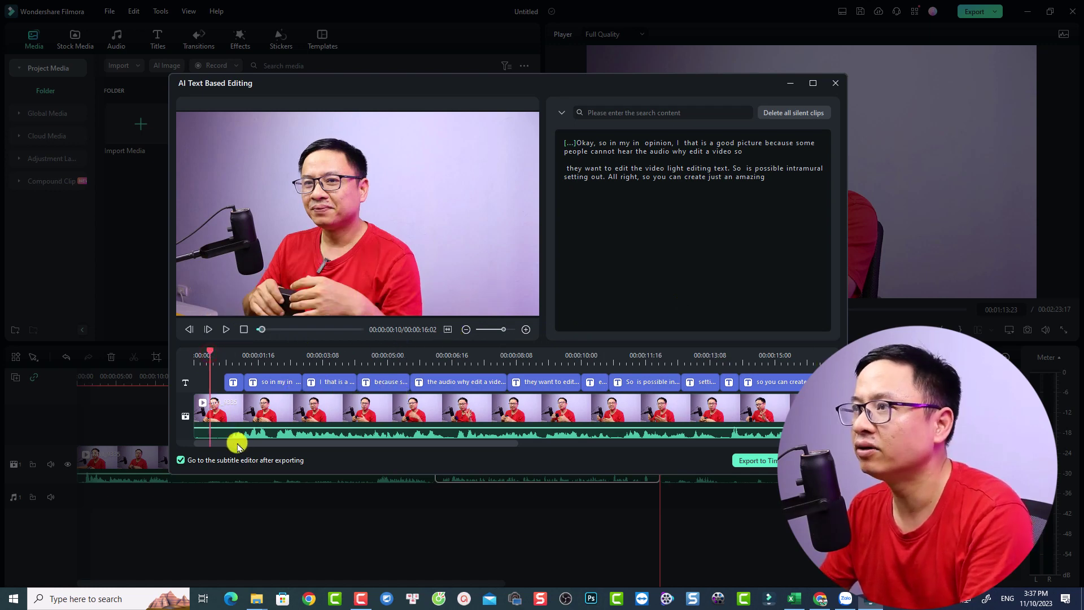
Delete all silent clips from the shortened transcript
{"action": "left_click", "coordinate": [571, 145]}
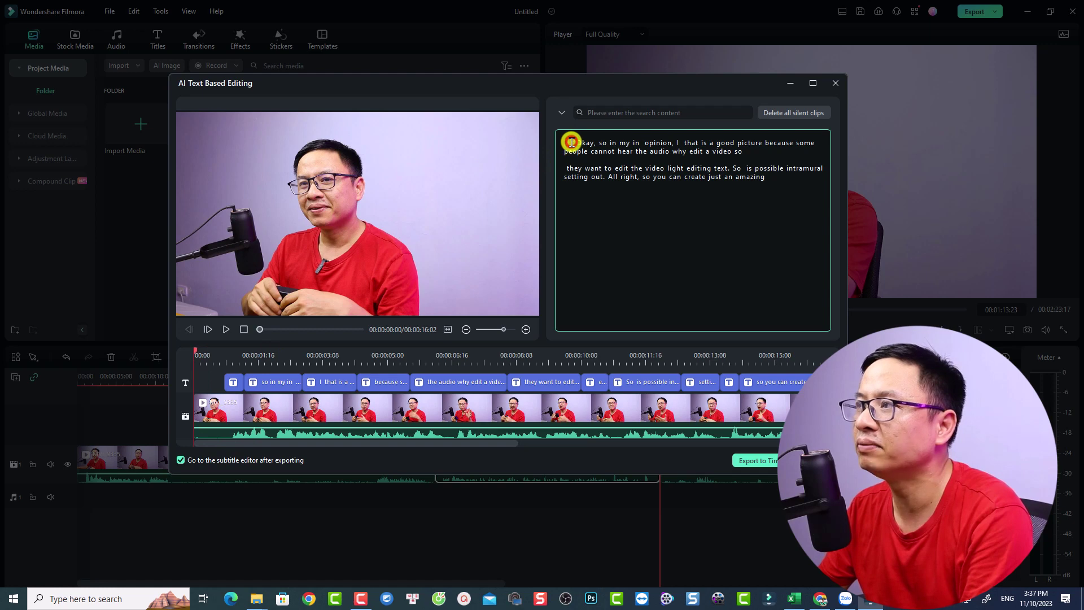
{"action": "left_click", "coordinate": [571, 142]}
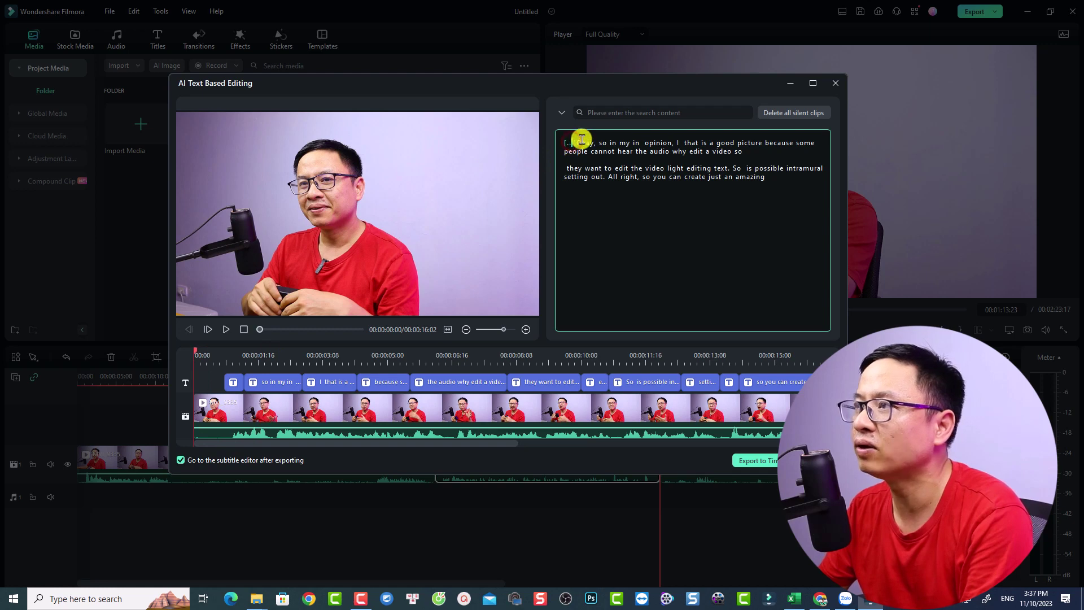
{"action": "left_click", "coordinate": [797, 112]}
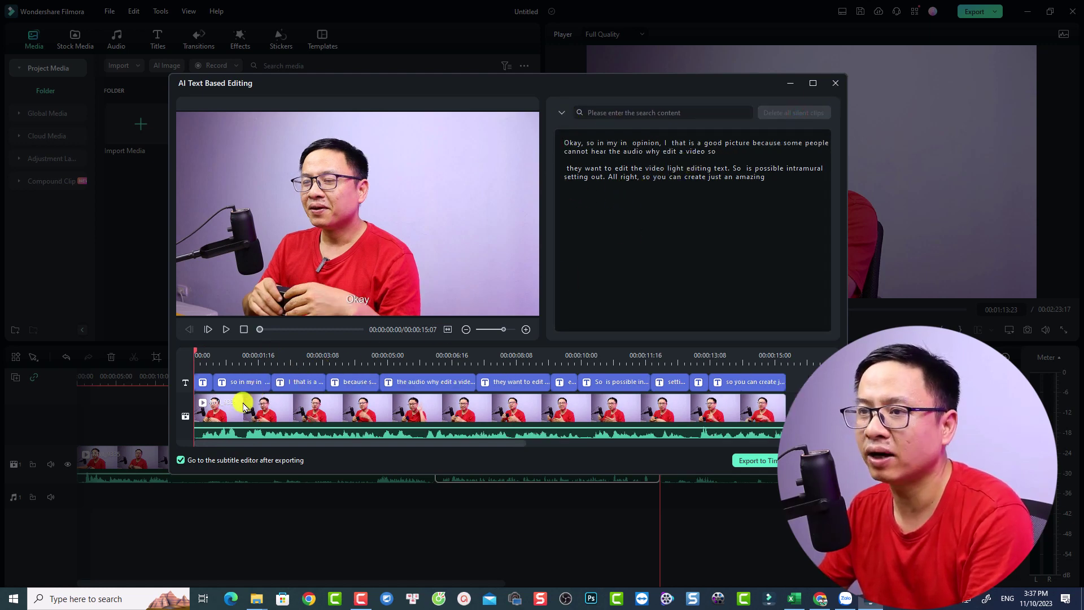
Preview the shortened segment and compare the caption block "because some people cannot hear" with its transcript text
{"action": "left_click", "coordinate": [228, 333]}
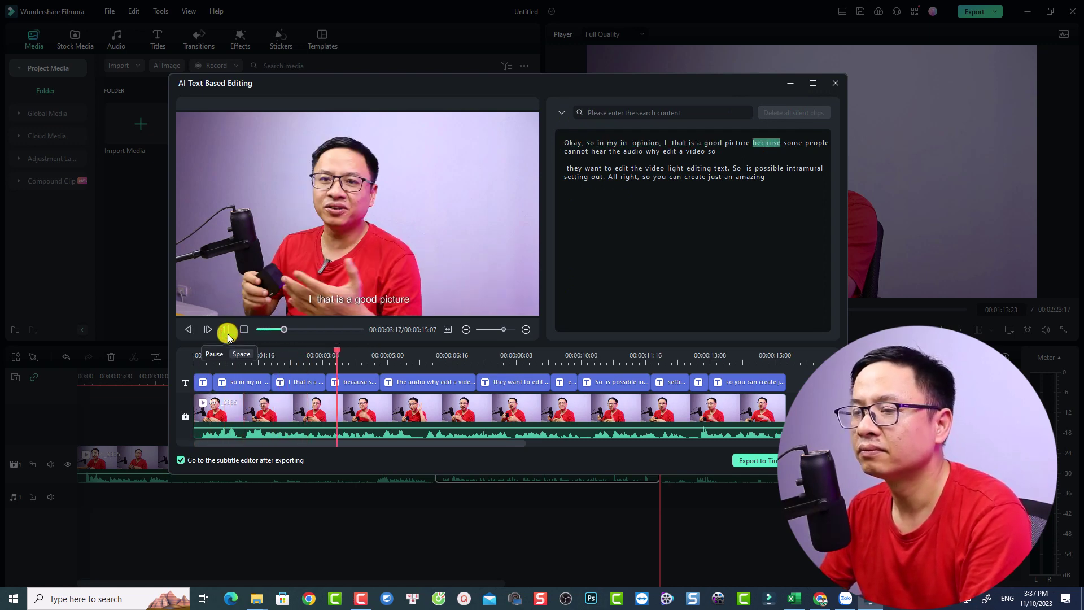
{"action": "left_click", "coordinate": [226, 330]}
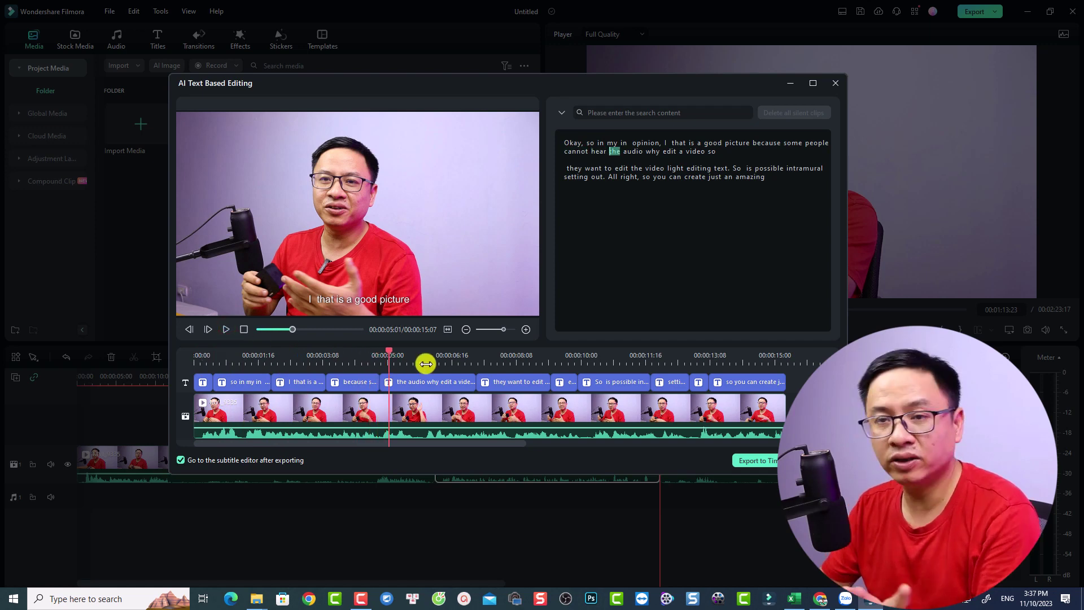
{"action": "left_click", "coordinate": [360, 382]}
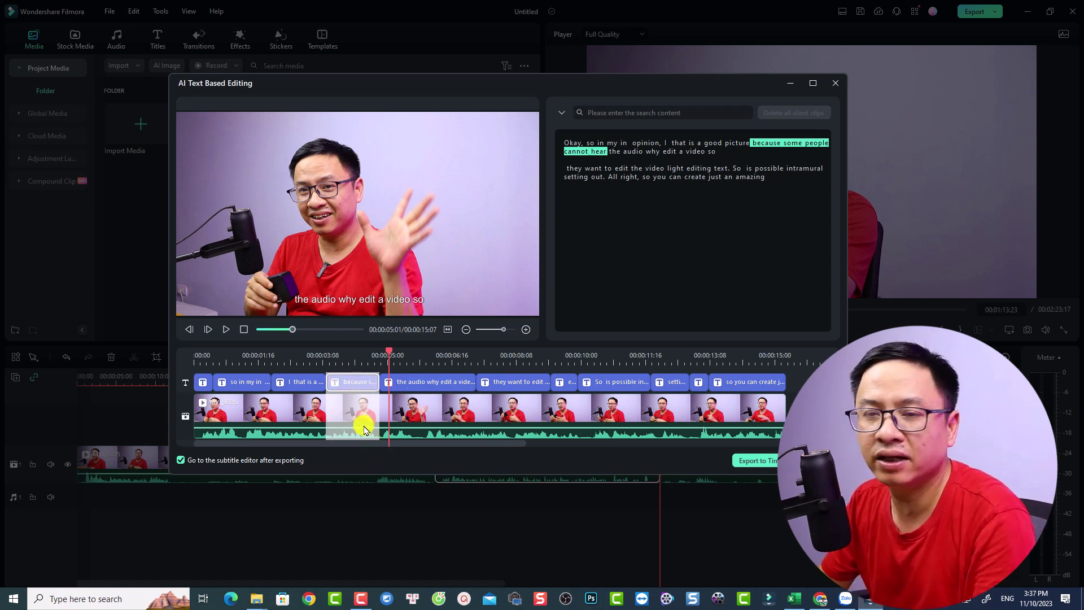
{"action": "left_click", "coordinate": [612, 150]}
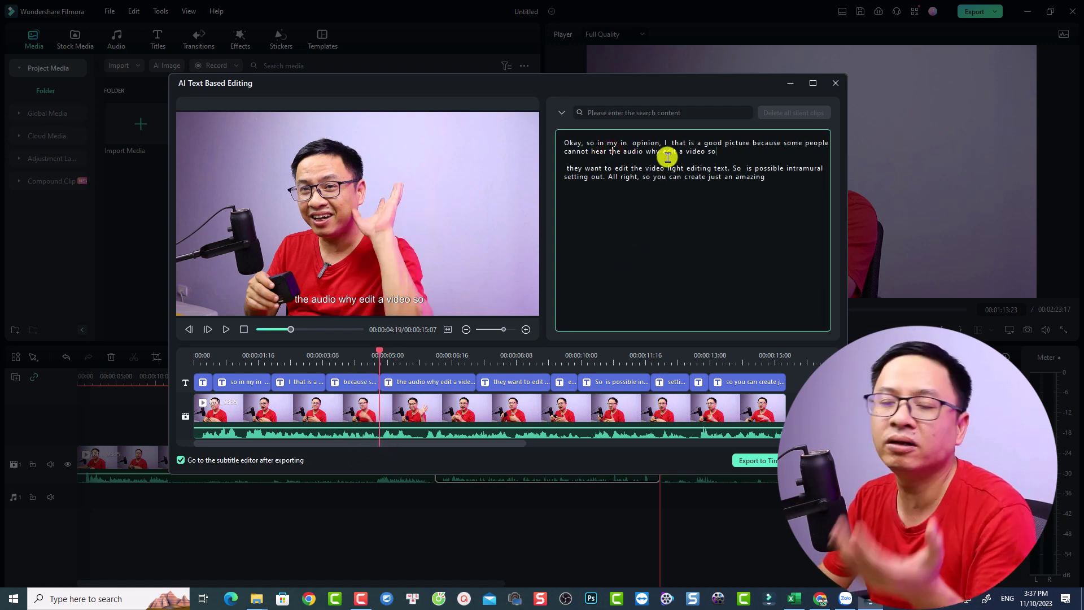
{"action": "left_click", "coordinate": [589, 148]}
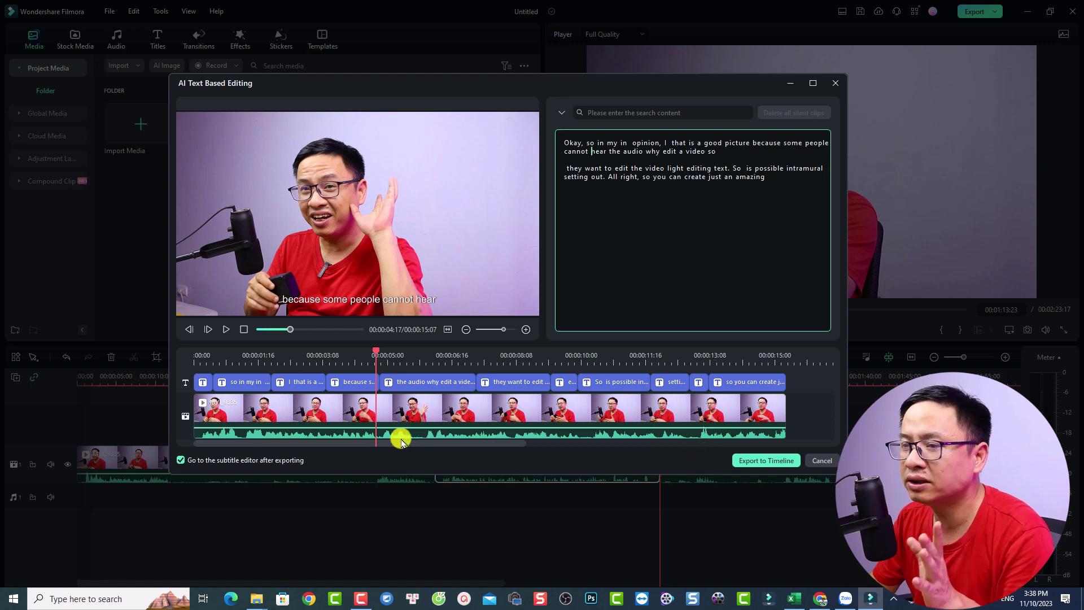
Export the edited segment to the timeline, continuing to the subtitle editor, and preview the first subtitles there
{"action": "left_click", "coordinate": [179, 461]}
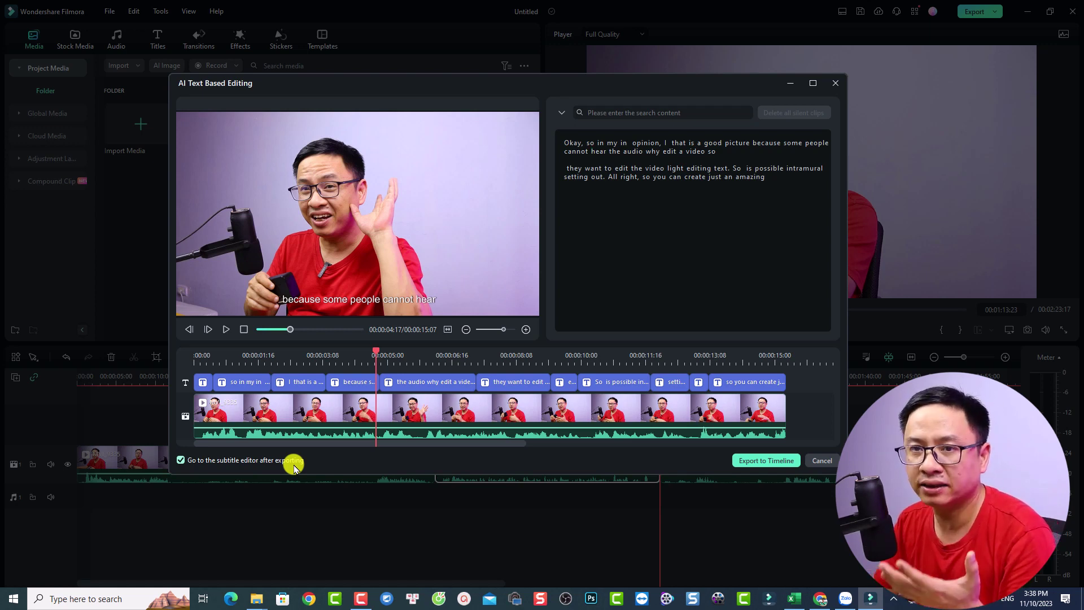
{"action": "left_click", "coordinate": [750, 463]}
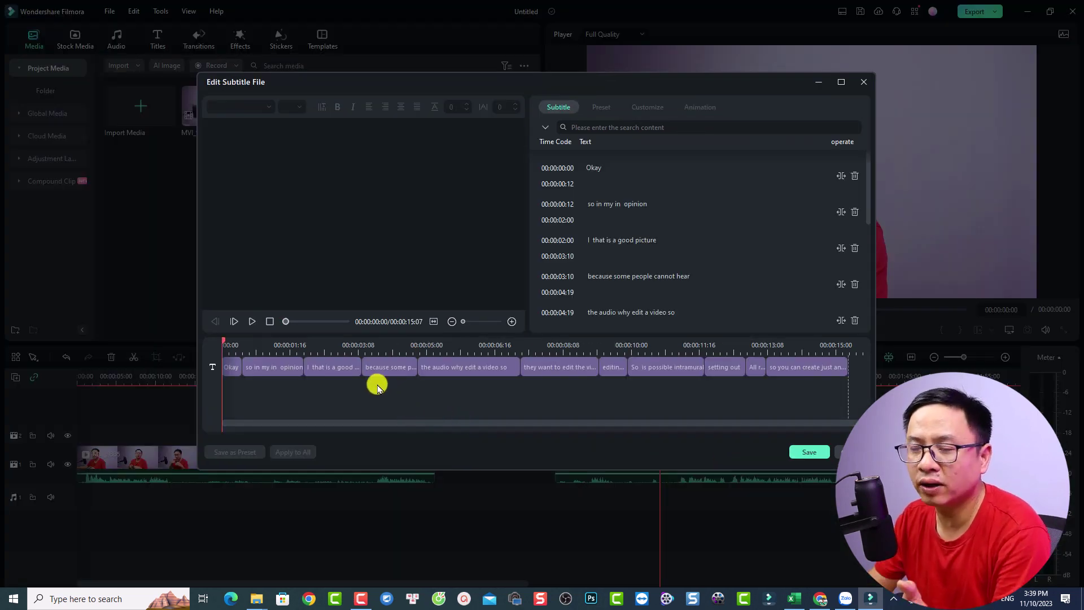
{"action": "left_click", "coordinate": [250, 322]}
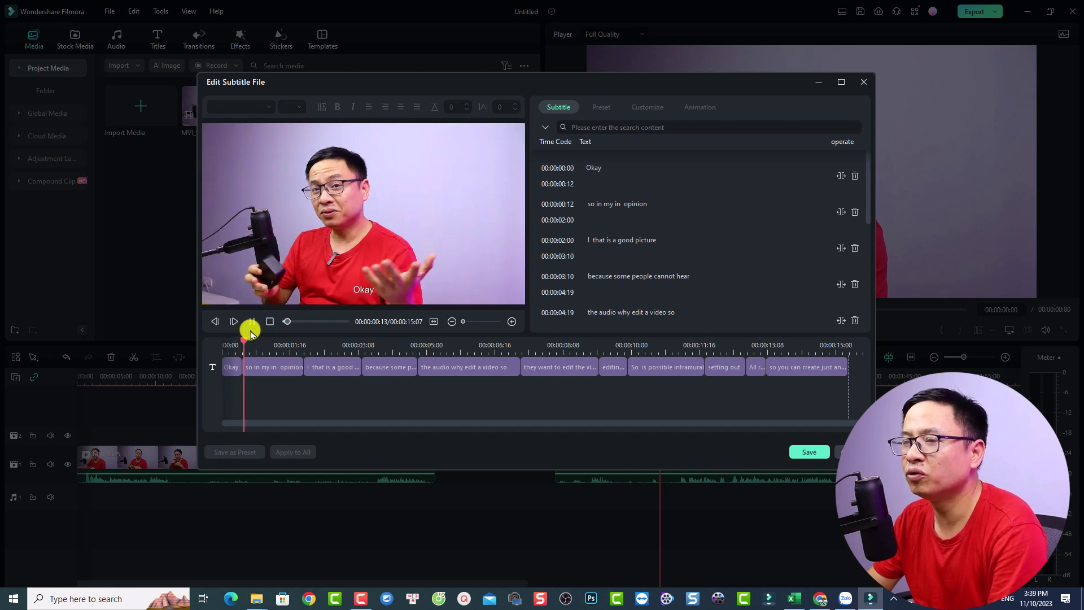
{"action": "left_click", "coordinate": [266, 367]}
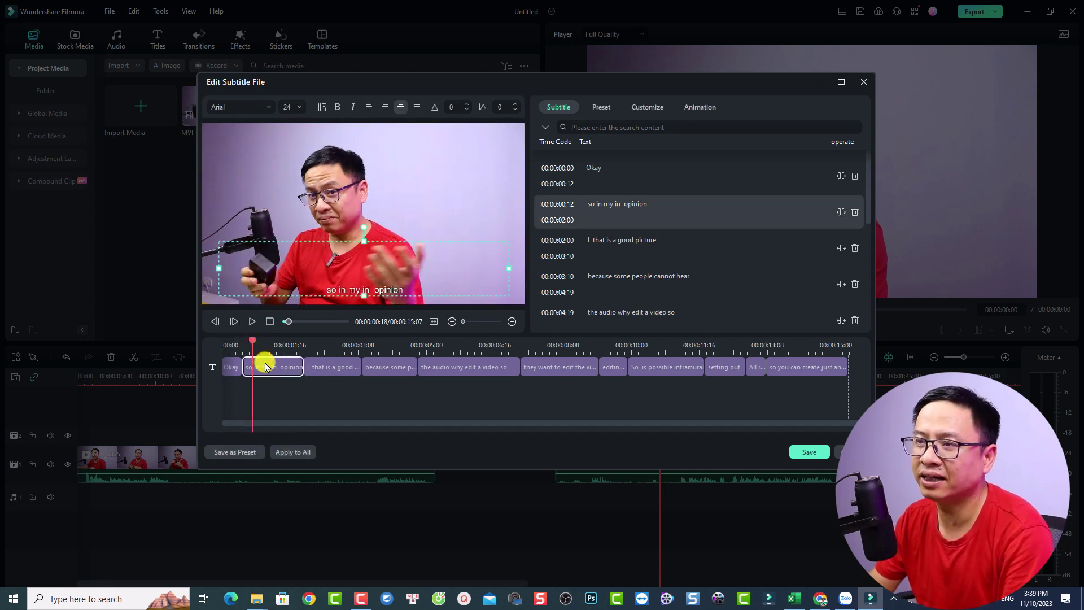
Correct the third subtitle by replacing the word "picture" so that it reads "I that is a good feature"
{"action": "left_click", "coordinate": [333, 346]}
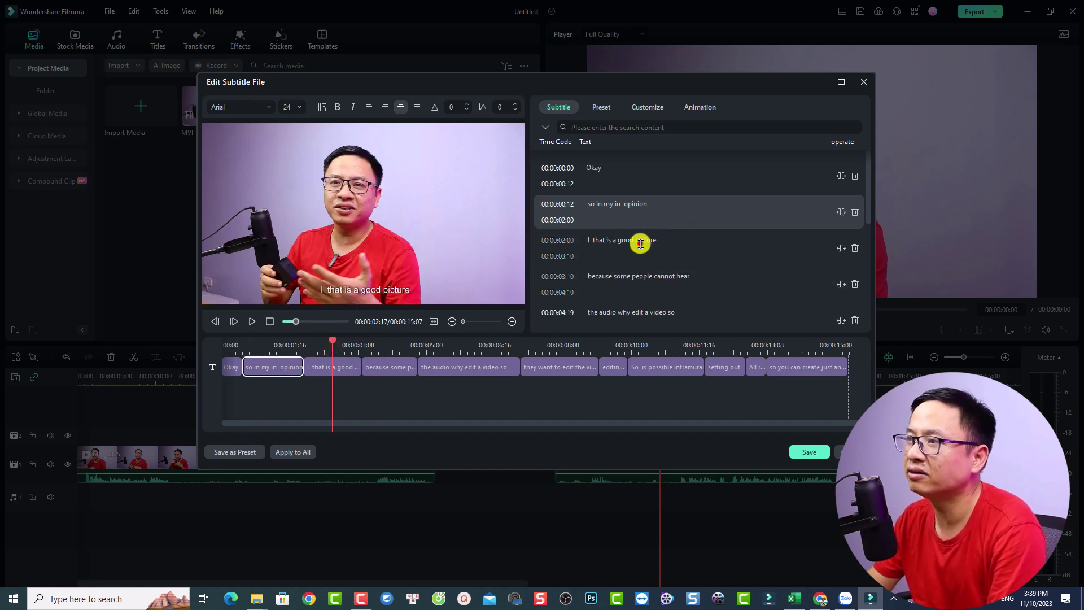
{"action": "left_click", "coordinate": [640, 243]}
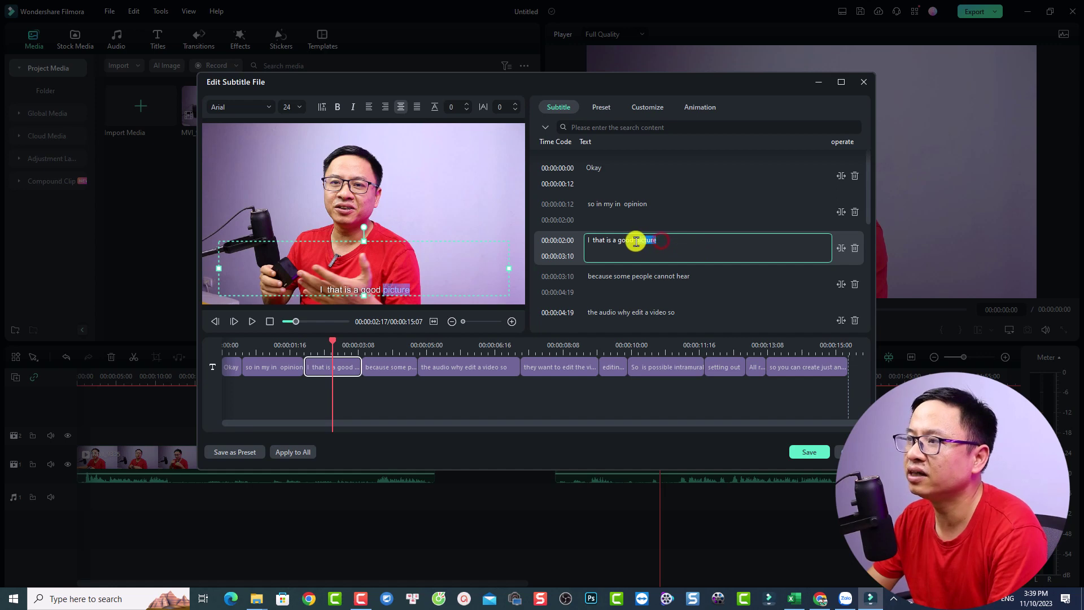
{"action": "type", "text": "fea"}
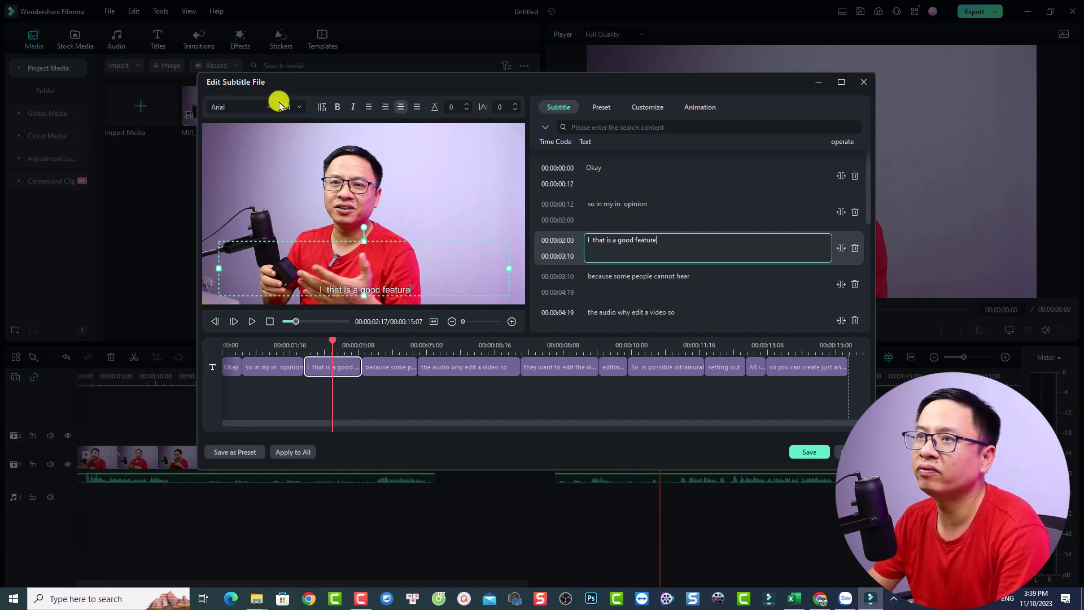
Set the "I that is a good feature" subtitle's font size to 40 and give it the plain yellow Basic preset style
{"action": "left_click", "coordinate": [297, 107]}
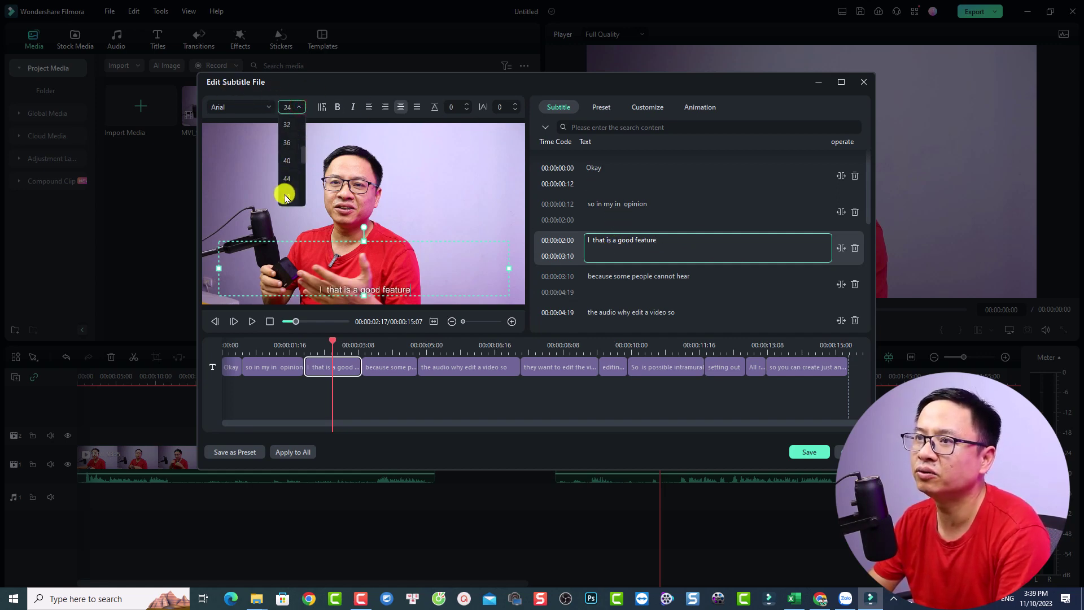
{"action": "left_click", "coordinate": [287, 161]}
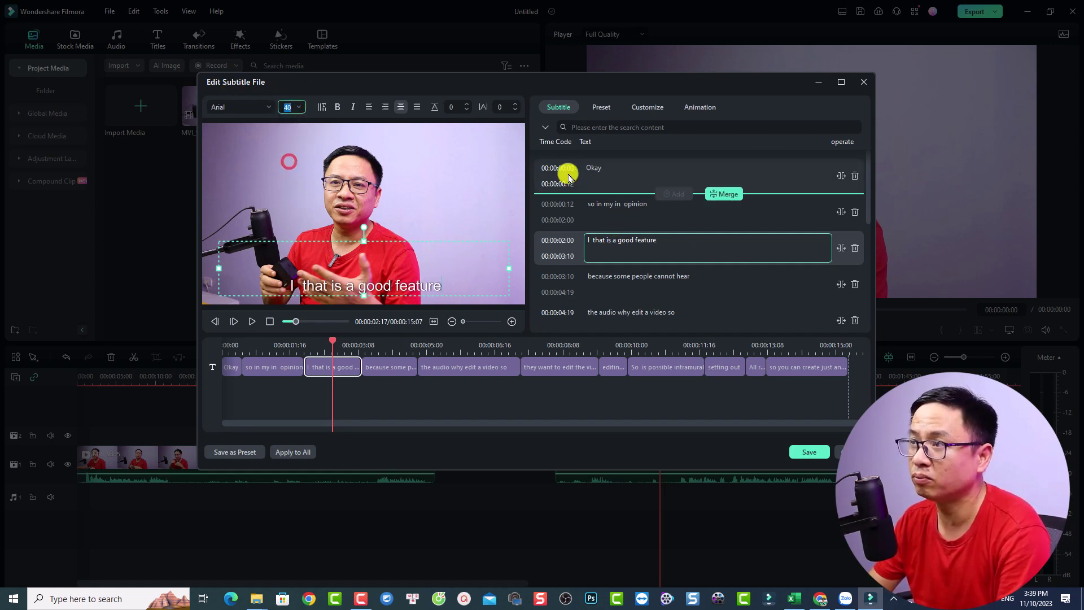
{"action": "left_click", "coordinate": [602, 107]}
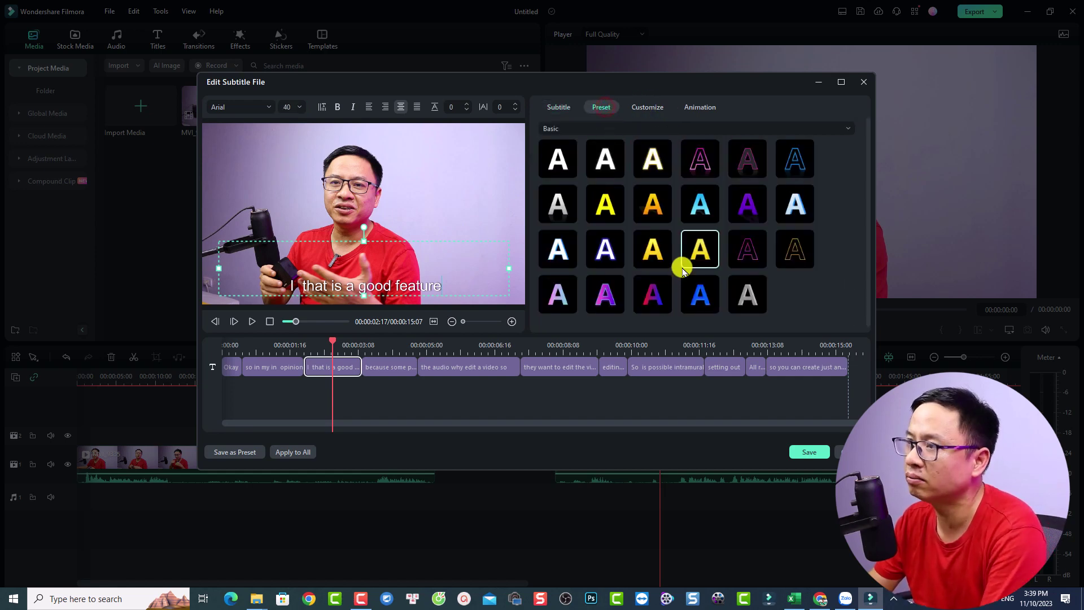
{"action": "left_click", "coordinate": [606, 204]}
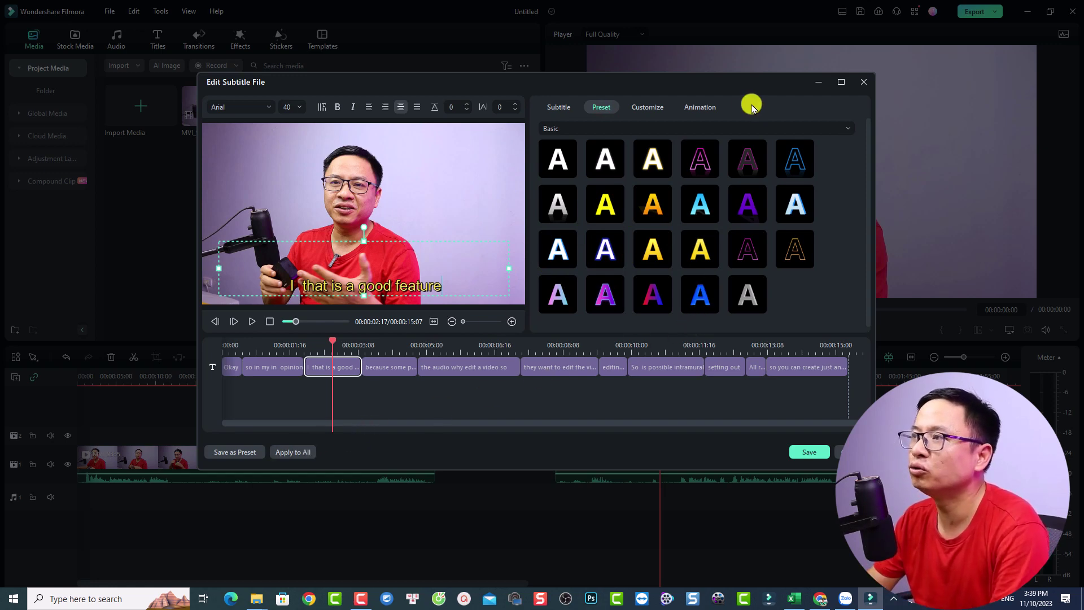
Look at the subtitle animation choices, apply the current style to all subtitles, check them, and save the subtitle file
{"action": "left_click", "coordinate": [699, 106]}
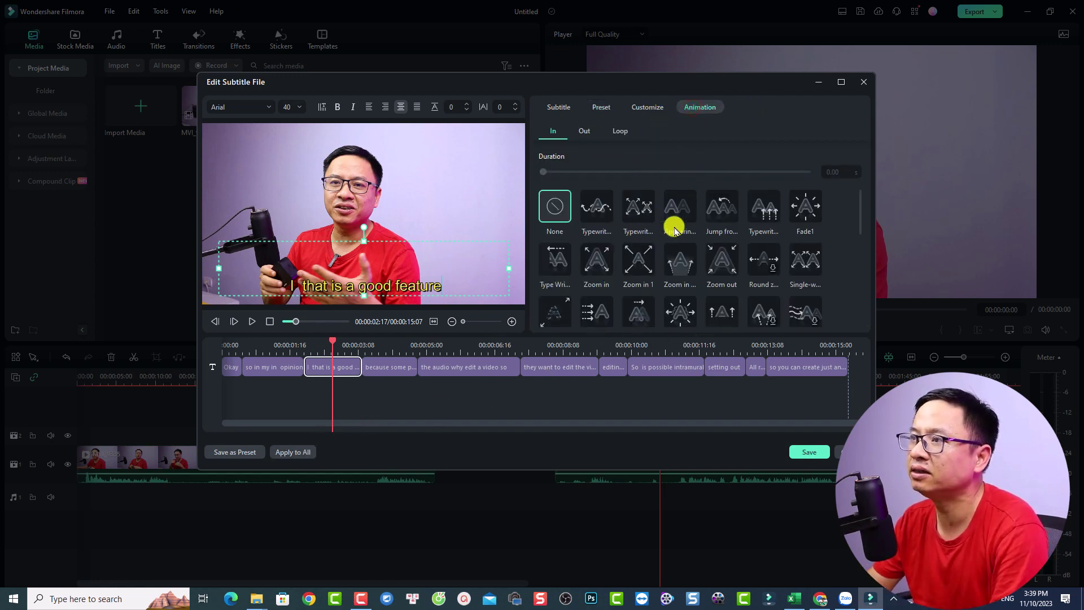
{"action": "left_click", "coordinate": [286, 453]}
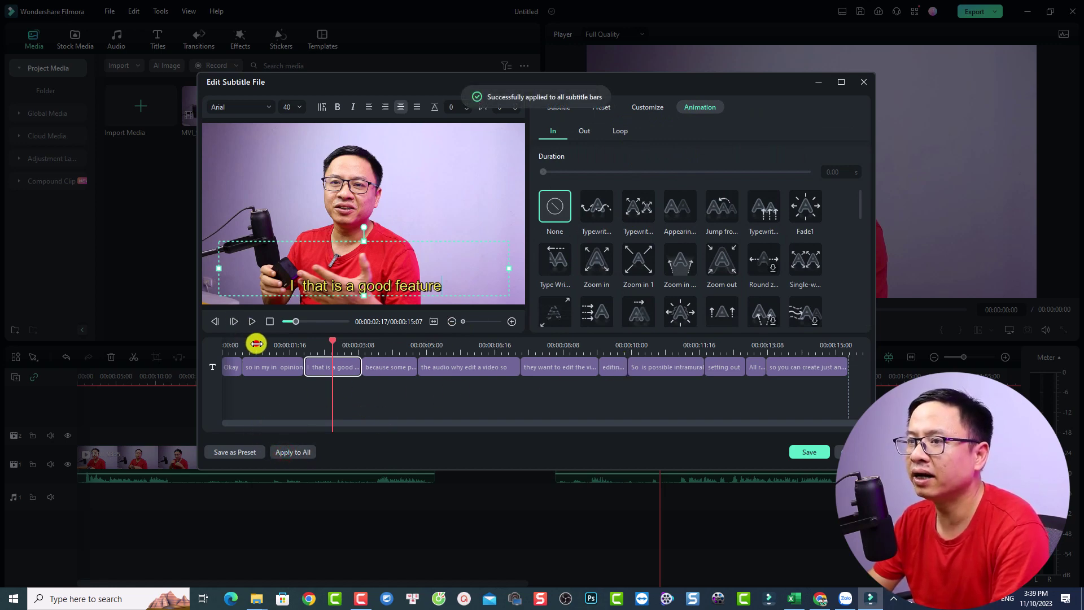
{"action": "left_click", "coordinate": [255, 344]}
{"action": "left_click", "coordinate": [612, 390]}
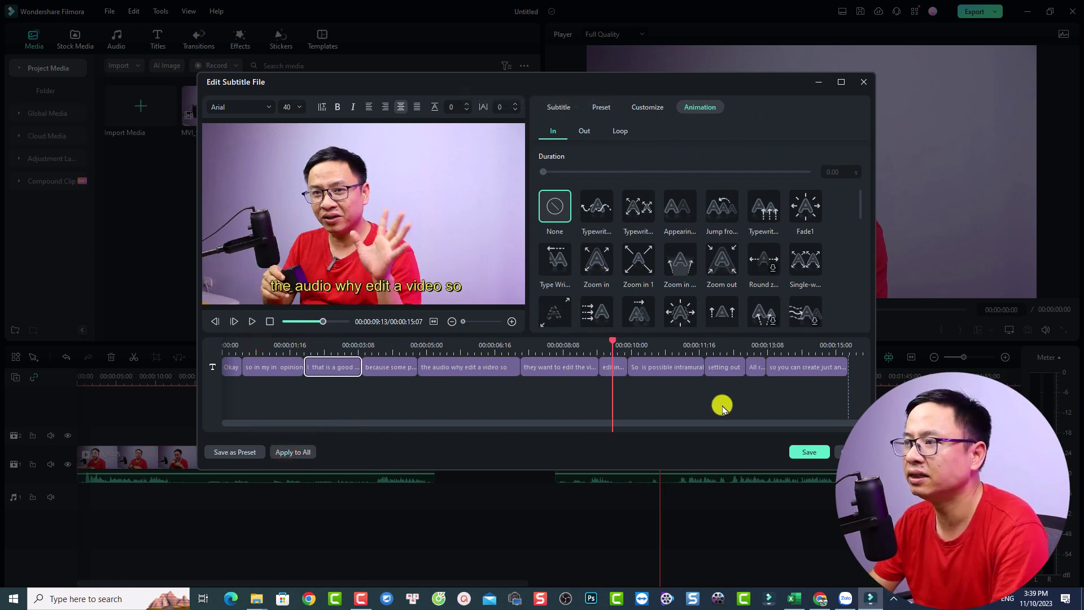
{"action": "left_click", "coordinate": [809, 451]}
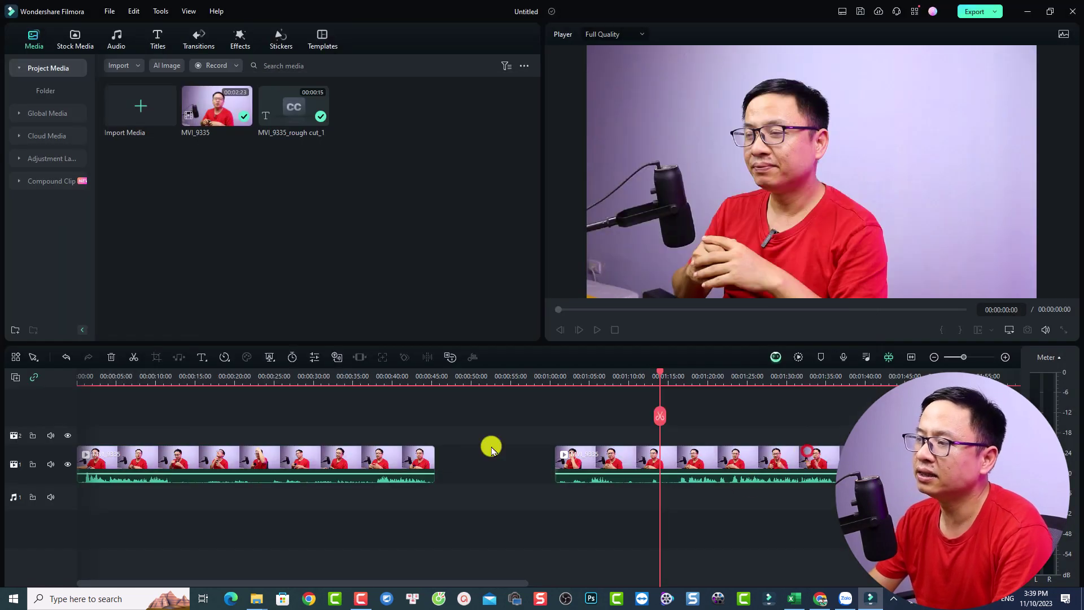
Play the main timeline from before the MVI_9335_rough cut_1 clip to check the exported segment with its subtitles
{"action": "left_click", "coordinate": [433, 375]}
{"action": "left_click", "coordinate": [401, 377]}
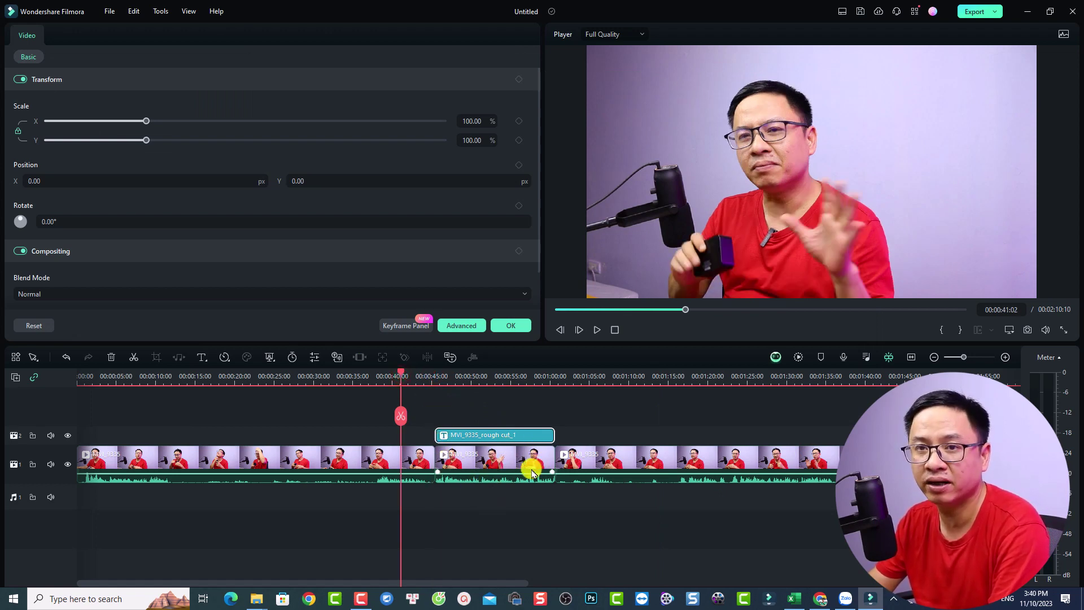
{"action": "left_click", "coordinate": [511, 326]}
{"action": "key", "text": "space"}
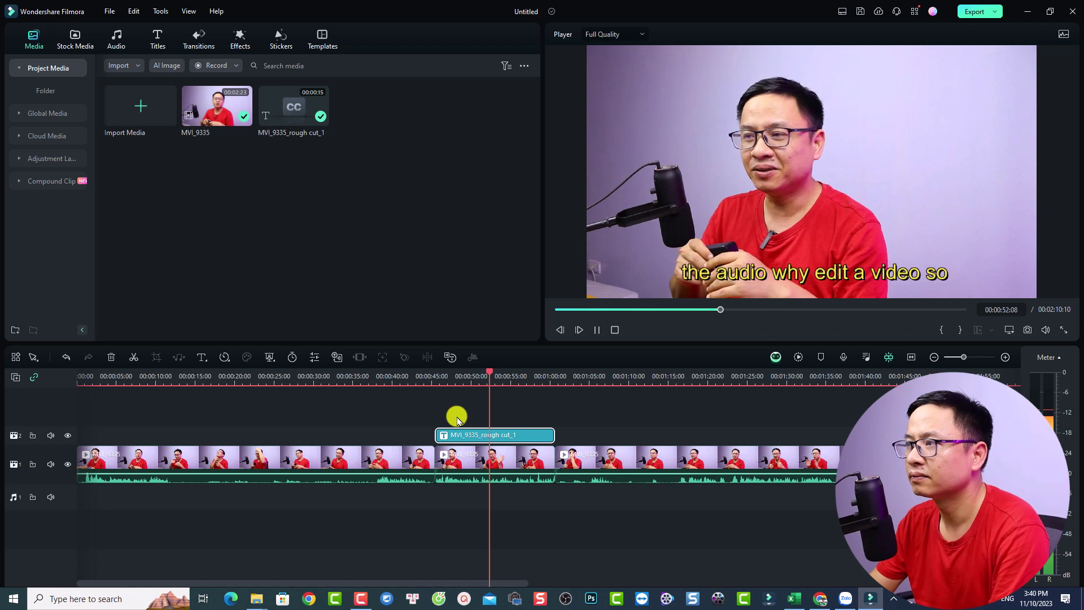
{"action": "key", "text": "space"}
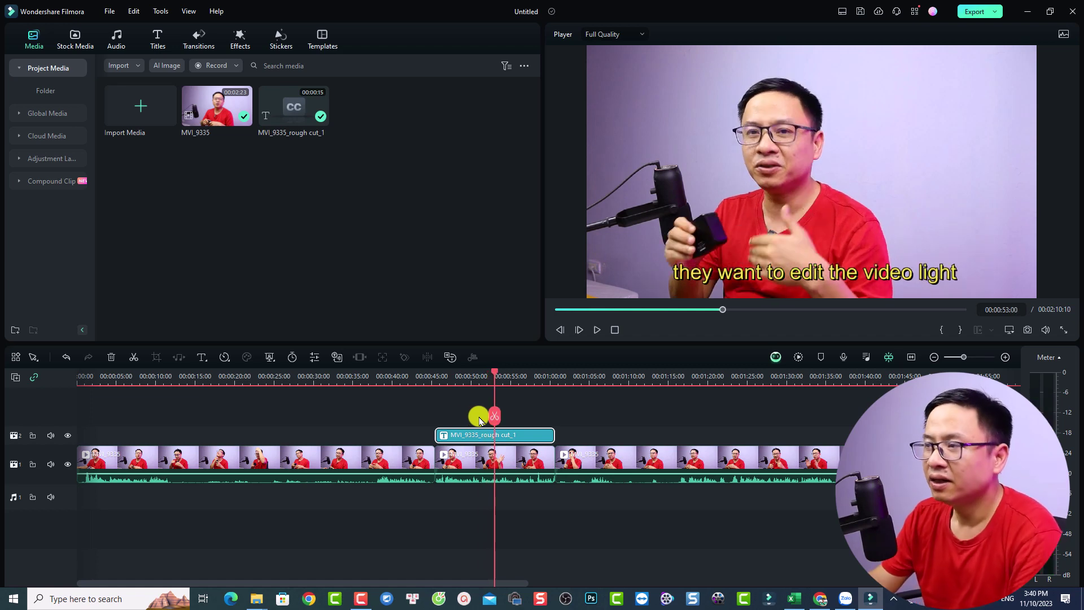